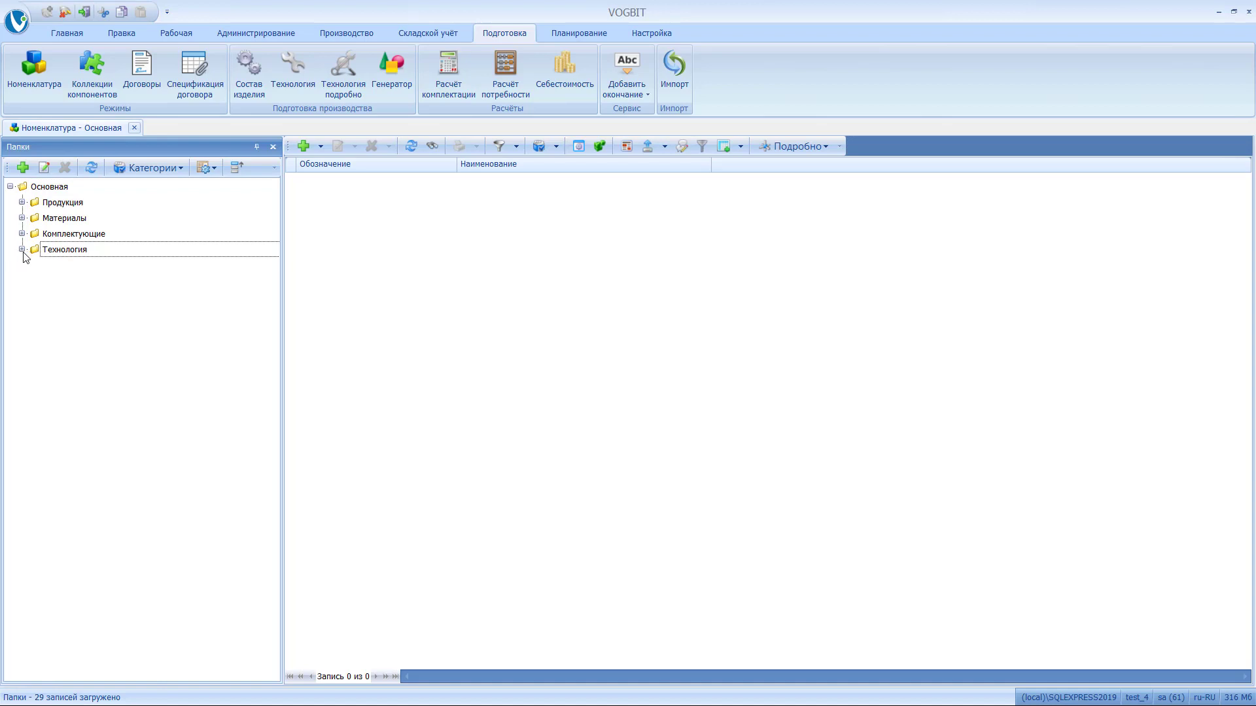
# Step: Open the Технология > Инструмент > Сверла folder and display the parameters of Сверло 2301-0001 ГОСТ 10903-77
pyautogui.click(21, 249)
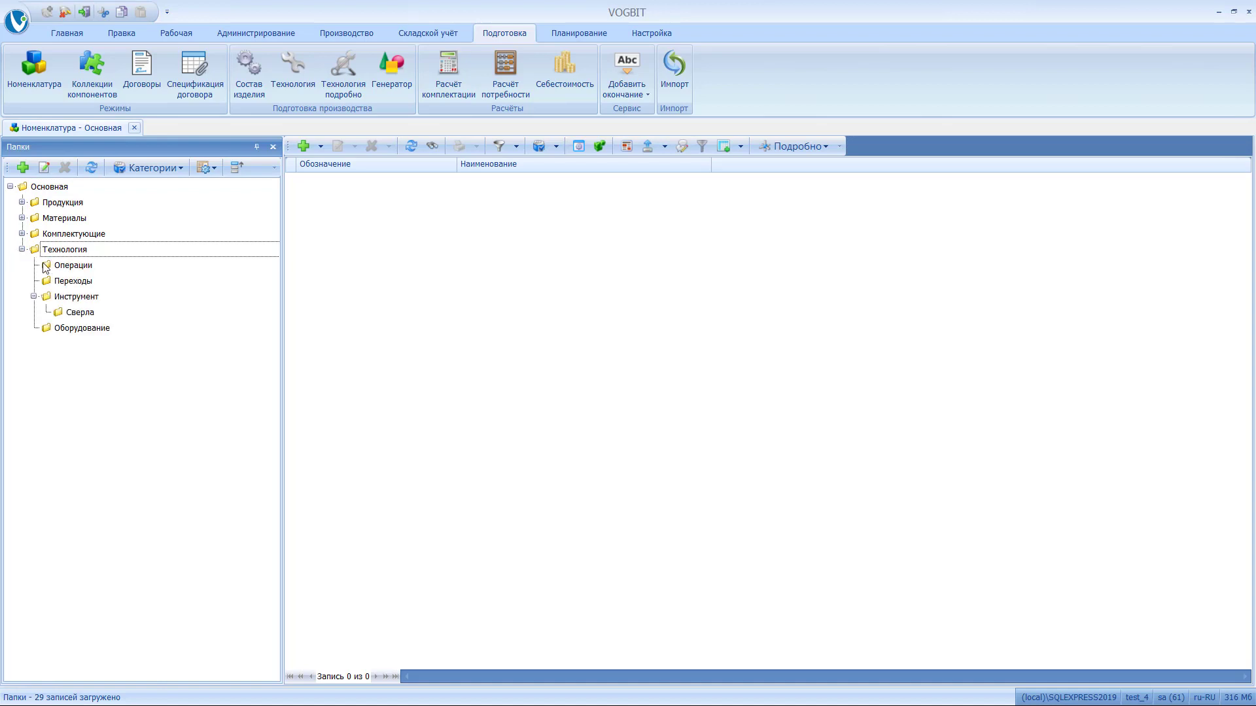
pyautogui.click(79, 312)
pyautogui.click(518, 184)
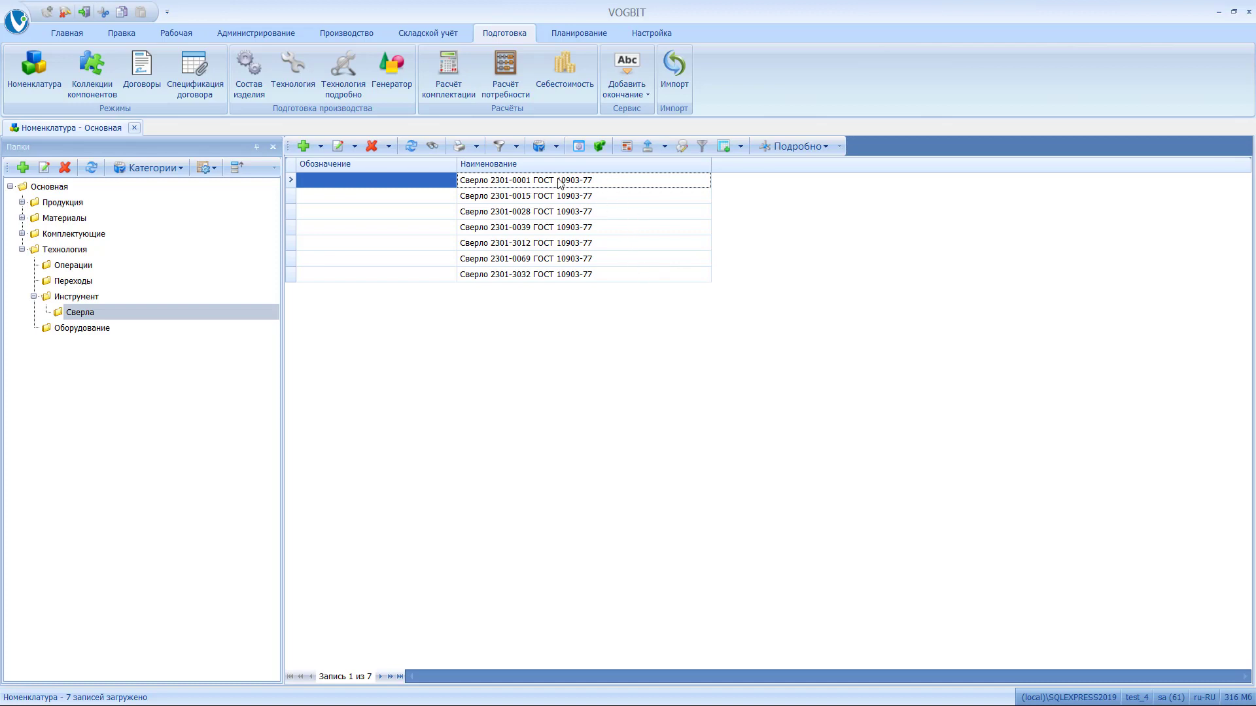
pyautogui.click(789, 146)
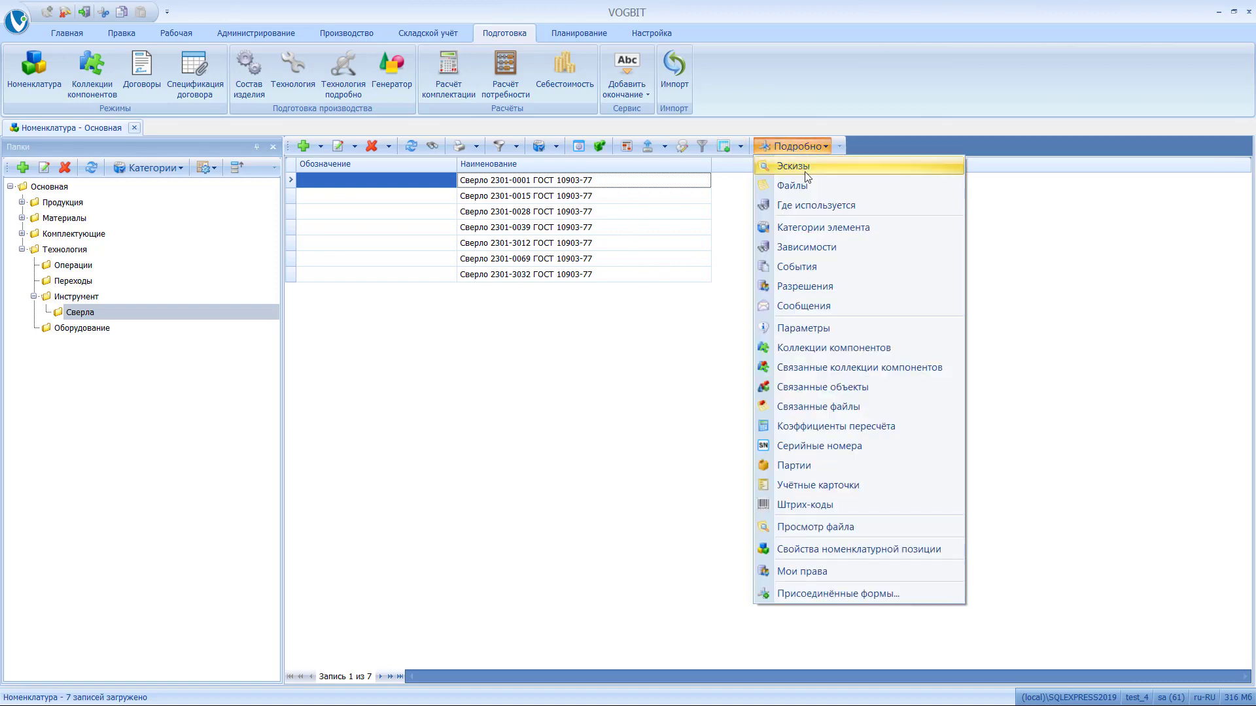
pyautogui.click(835, 327)
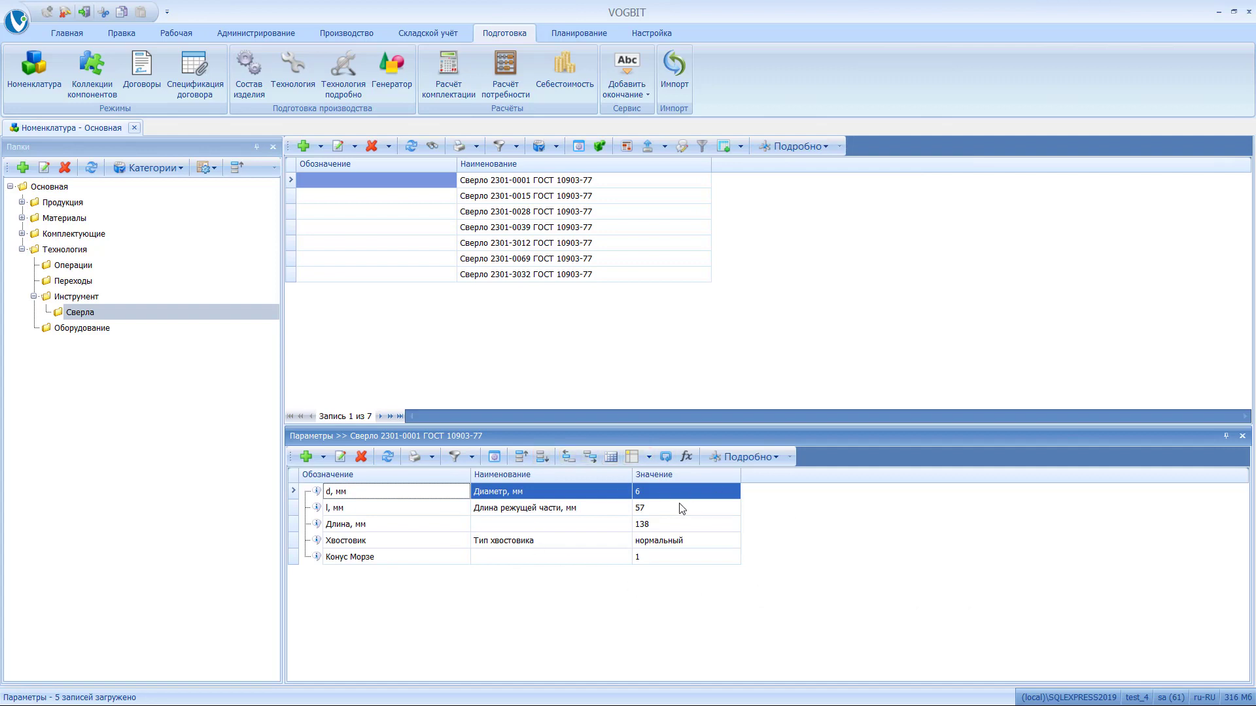
# Step: Examine the diameter, length, shank and Morse taper parameters of drills 2301-0001, 2301-0028, 2301-0039 and 2301-3012
pyautogui.click(644, 509)
pyautogui.click(651, 526)
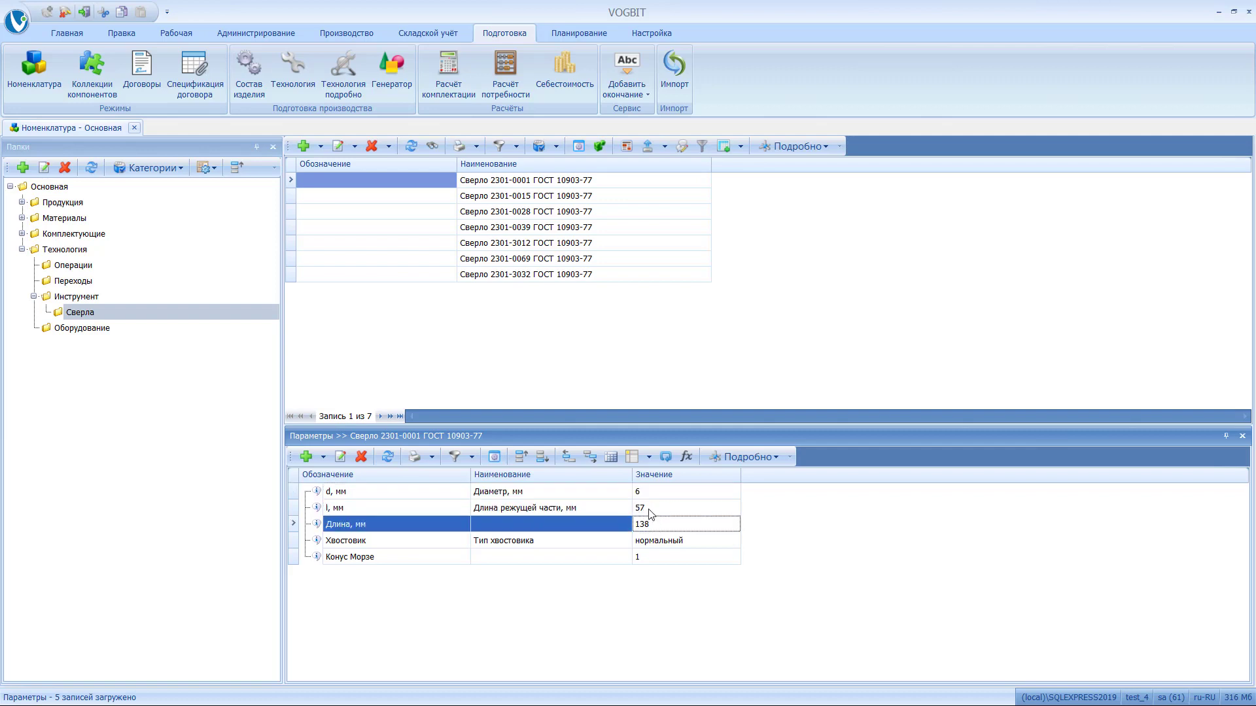
pyautogui.click(538, 182)
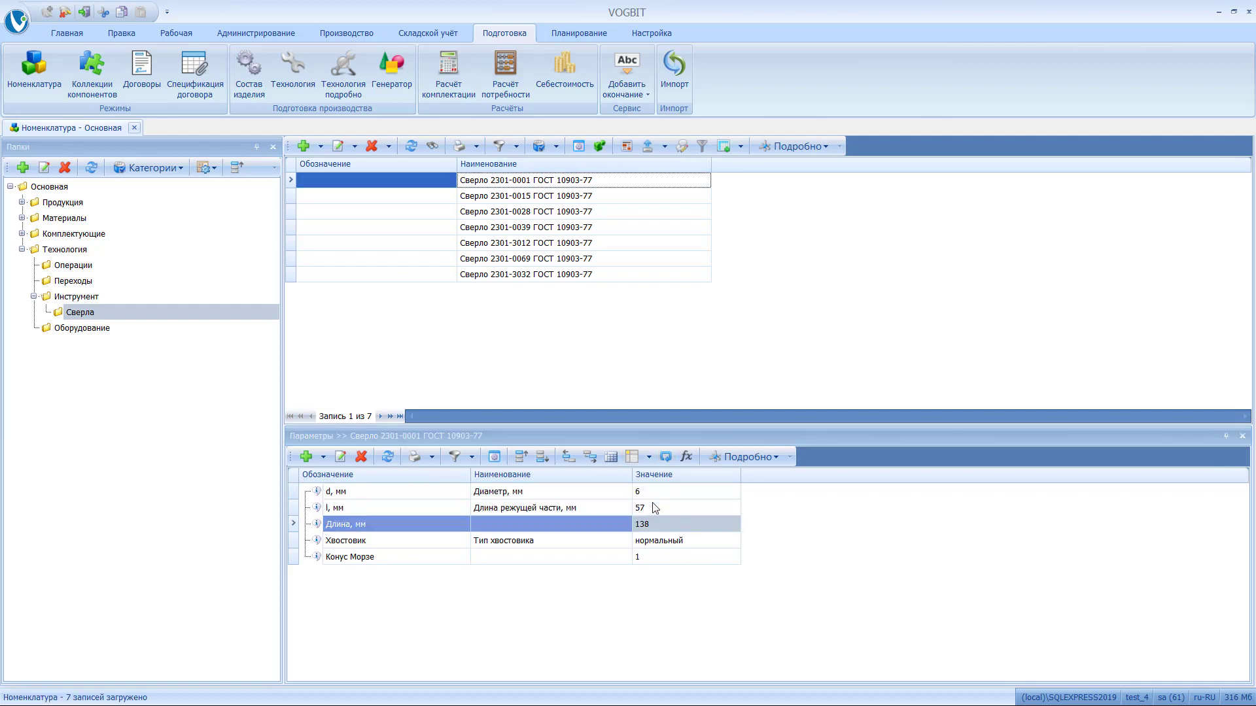
pyautogui.click(548, 215)
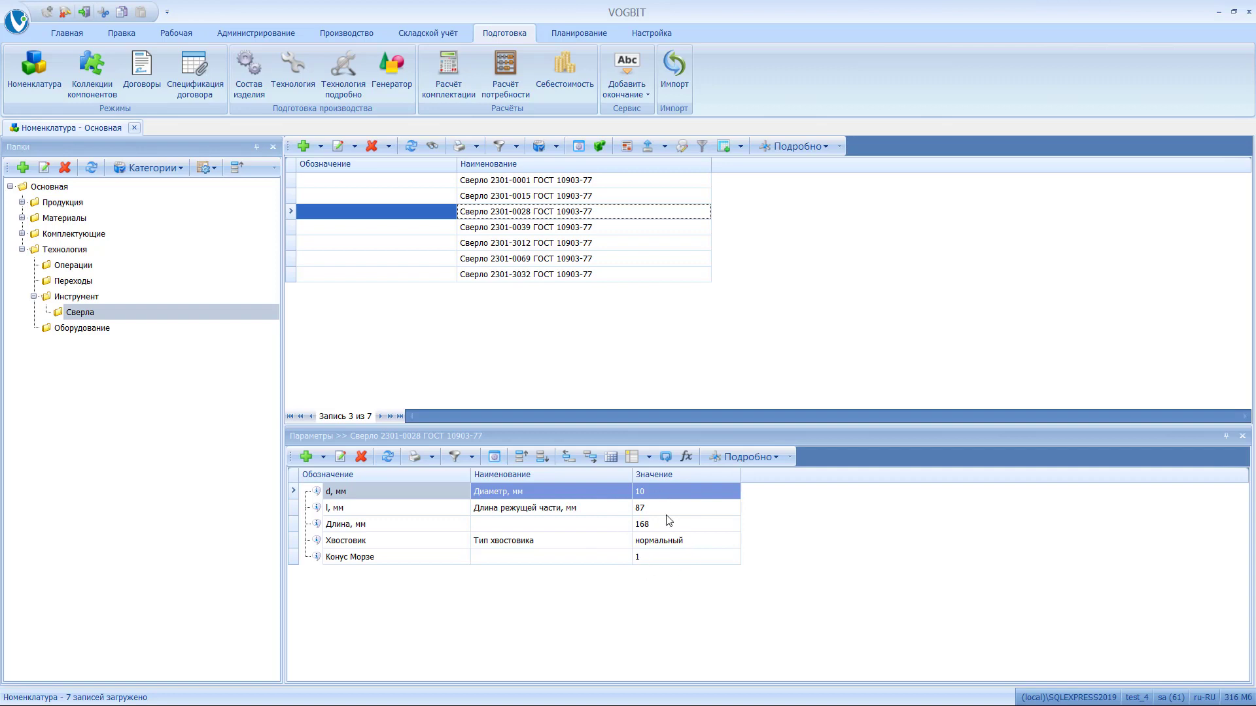
pyautogui.click(523, 232)
pyautogui.click(533, 246)
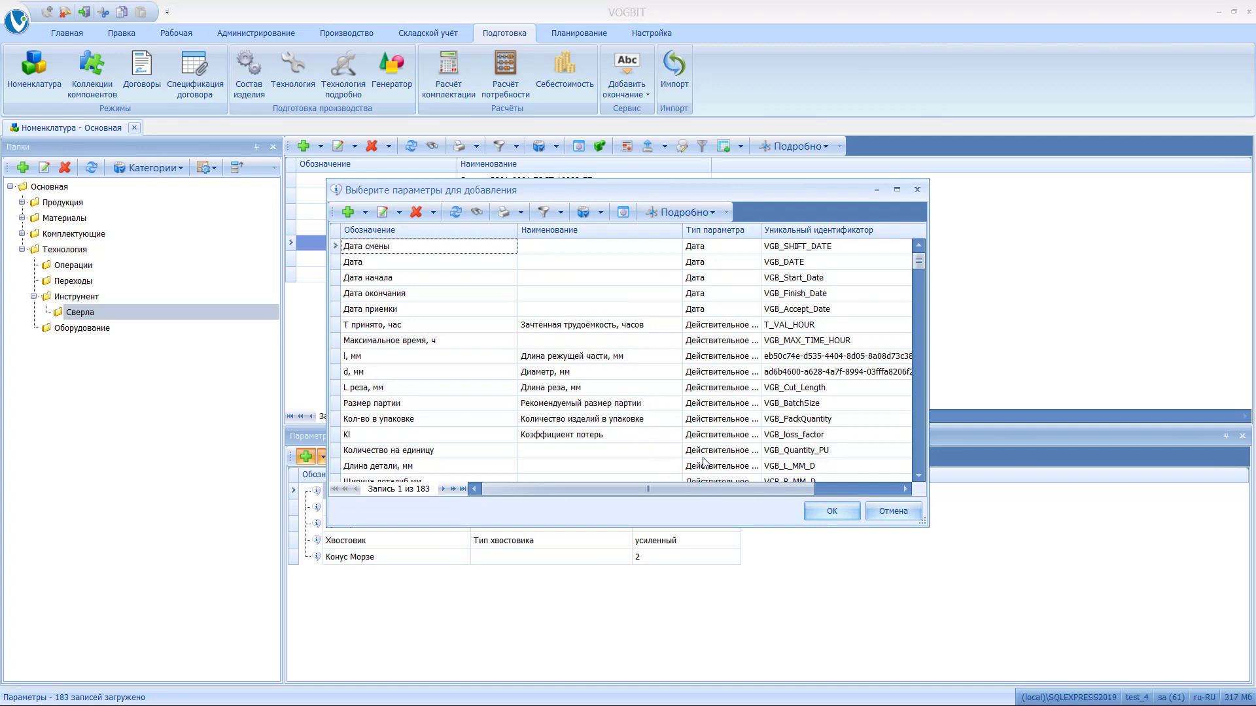
# Step: Browse the parameters that can be added to Сверло 2301-3012 and check the value options of its Хвостовик parameter
pyautogui.scroll(-15, 761, 392)
pyautogui.click(917, 189)
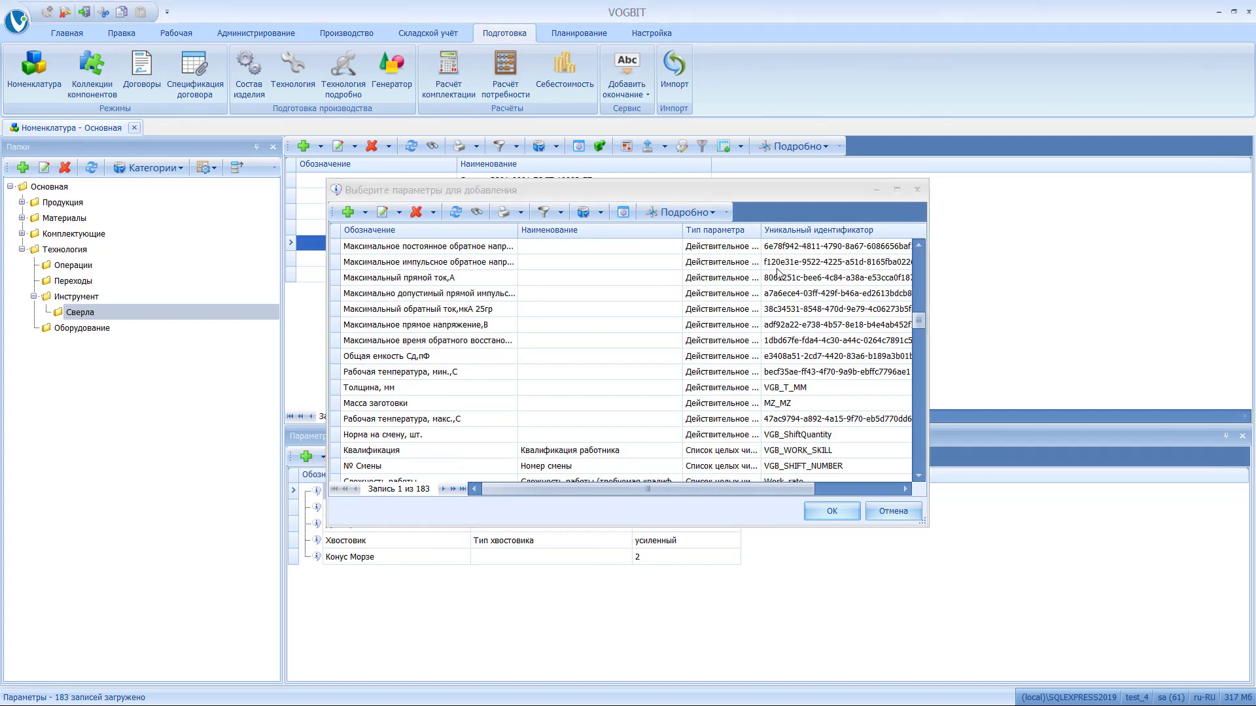
pyautogui.click(445, 540)
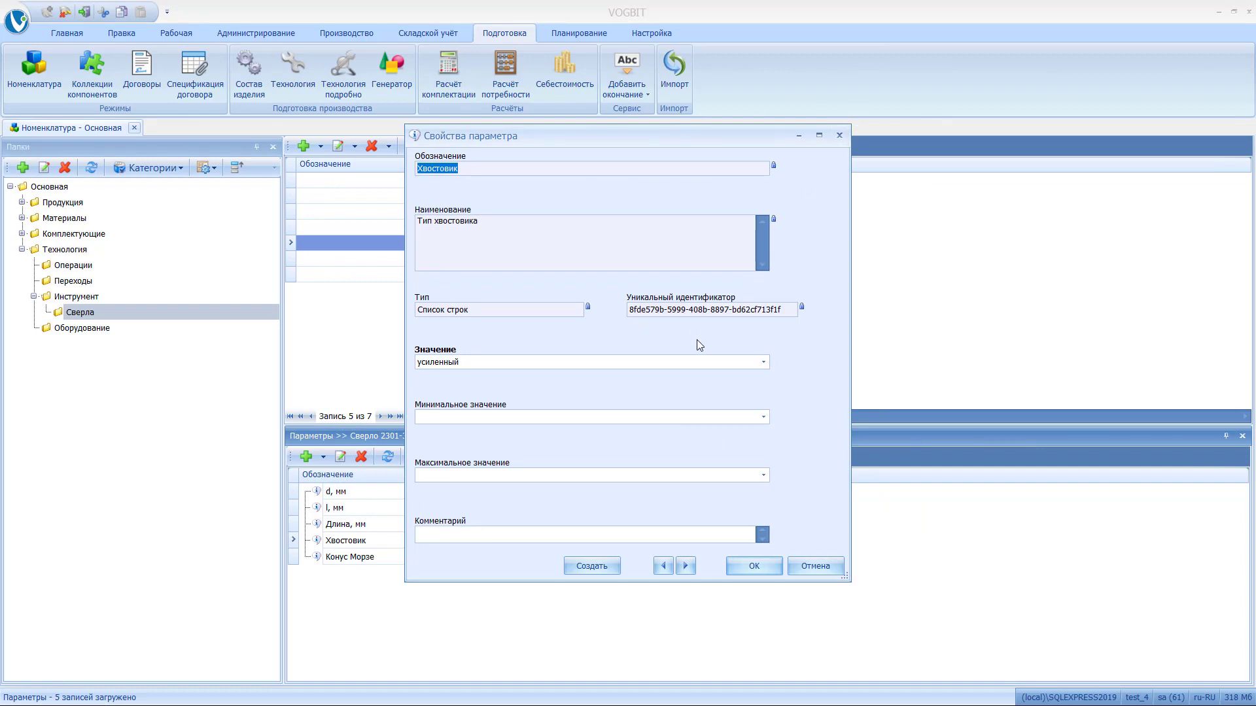
pyautogui.click(715, 363)
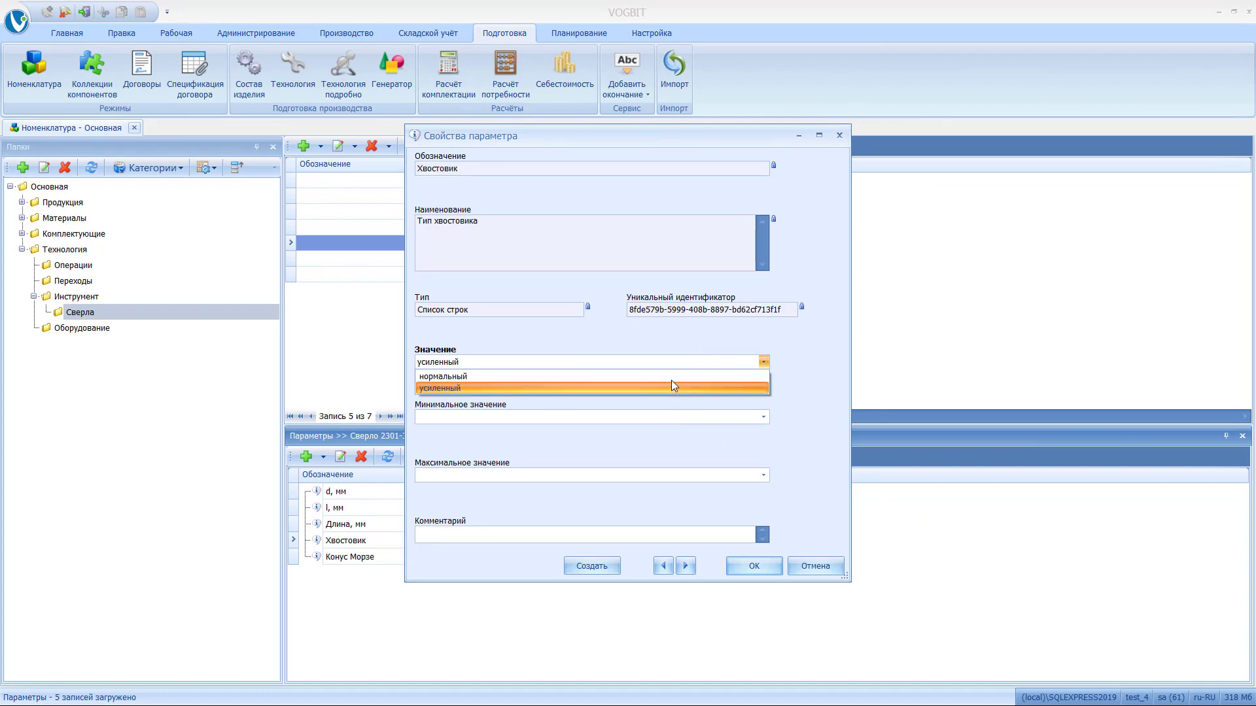
pyautogui.press('Return')
pyautogui.press('Return')
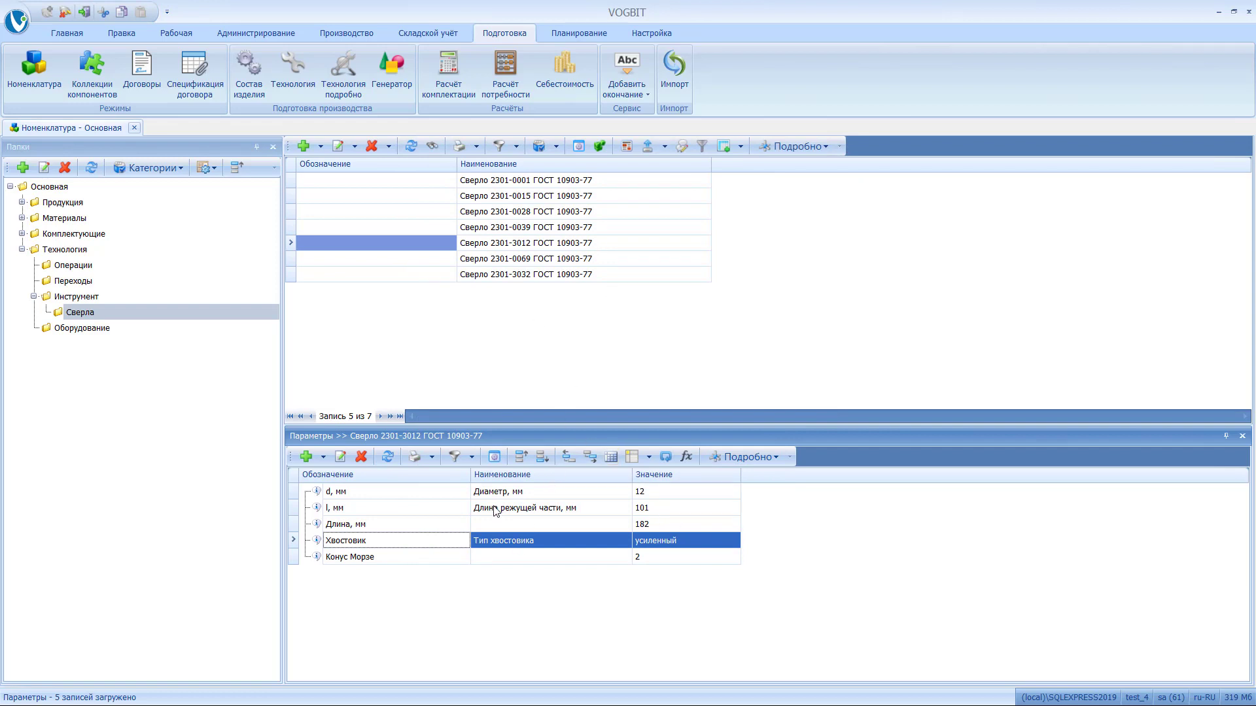
pyautogui.click(525, 259)
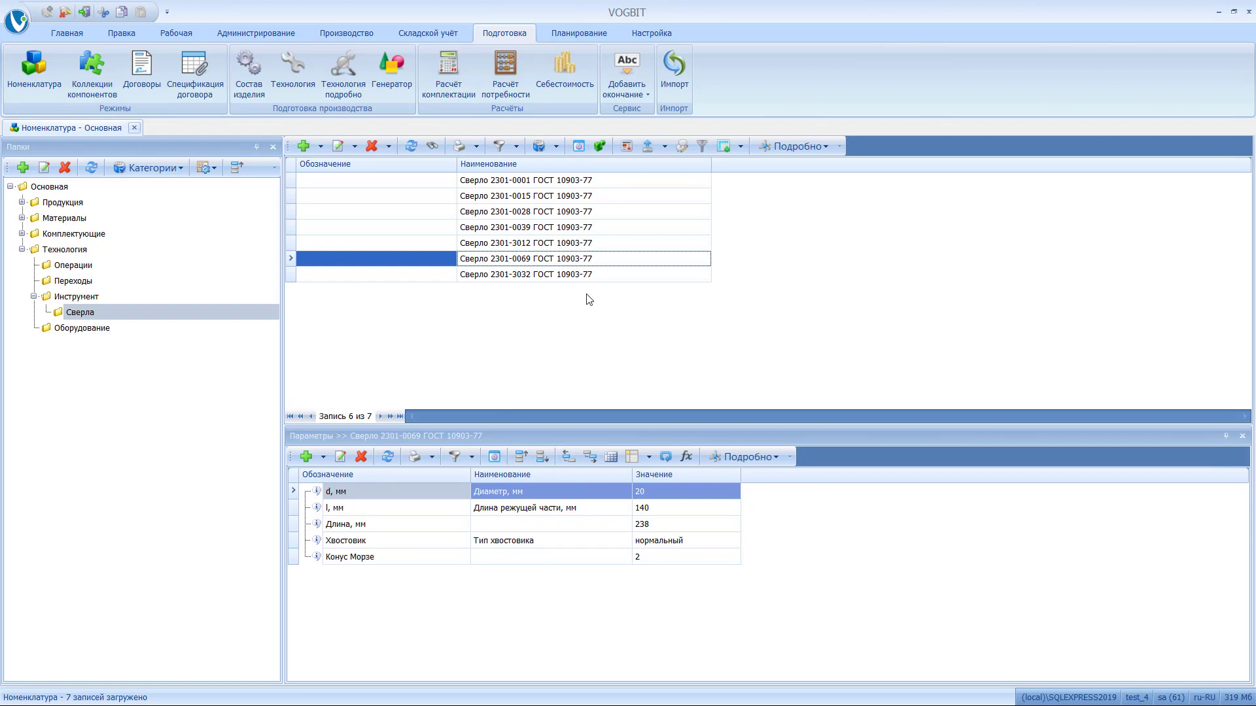
# Step: Open the group parameter editor for all drills from 2301-0001 to 2301-3032 and adjust the object columns to fit the full names
pyautogui.click(474, 182)
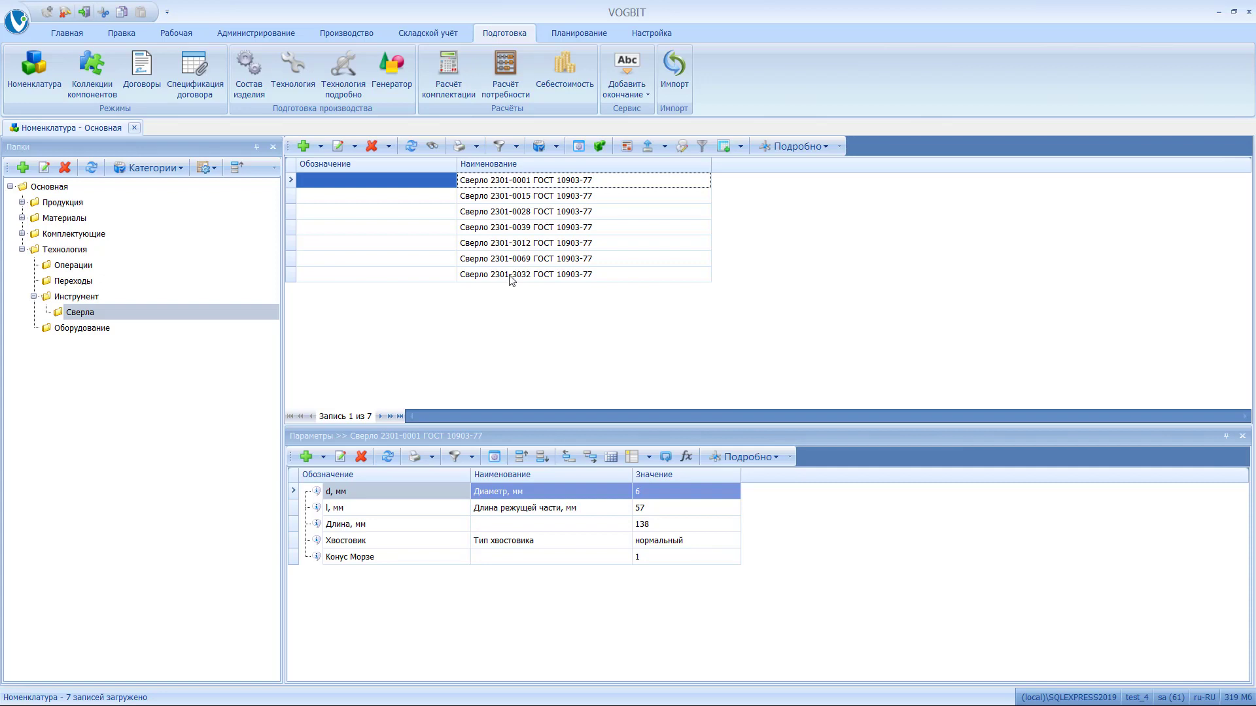
pyautogui.keyDown('shift'); pyautogui.click(512, 274); pyautogui.keyUp('shift')
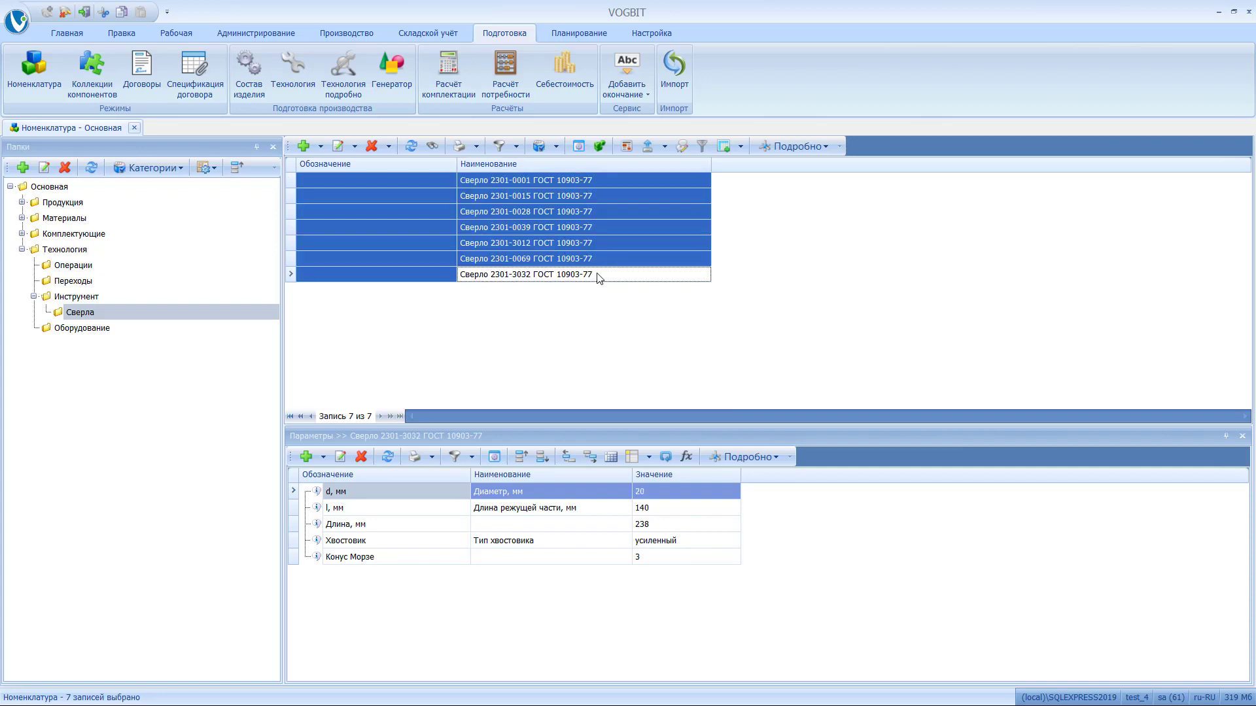
pyautogui.click(682, 151)
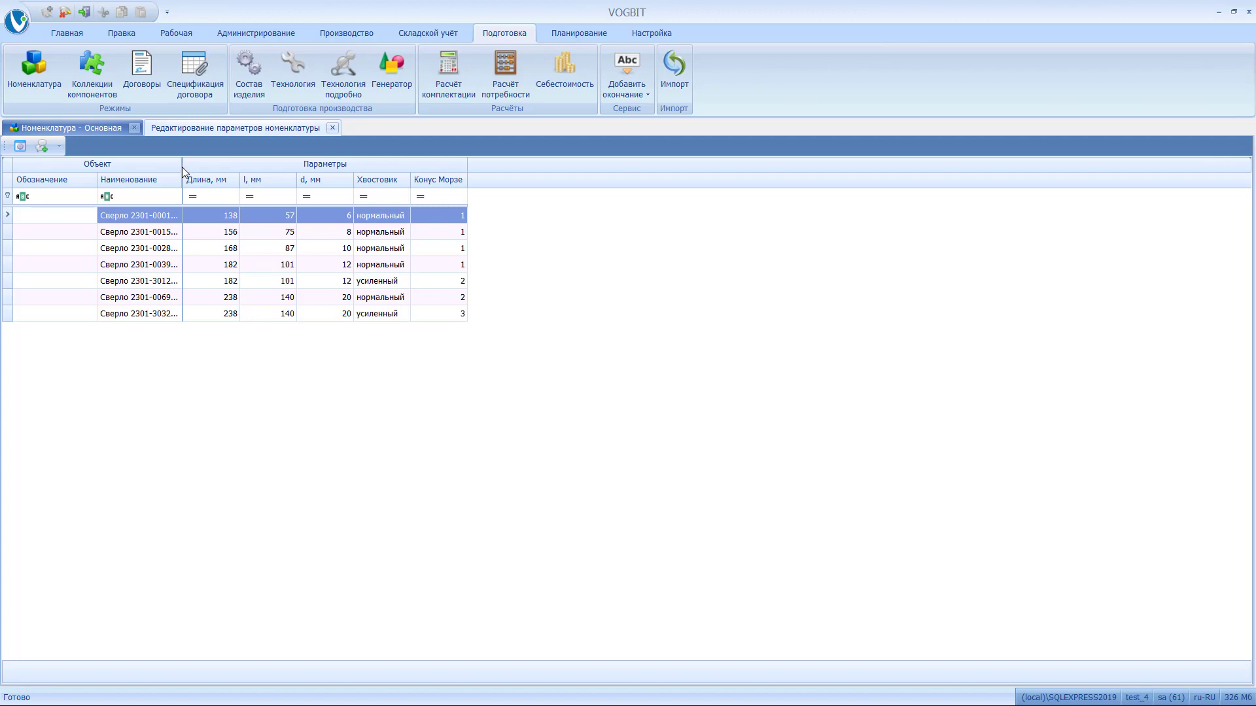
pyautogui.moveTo(311, 194); pyautogui.dragTo(311, 194)
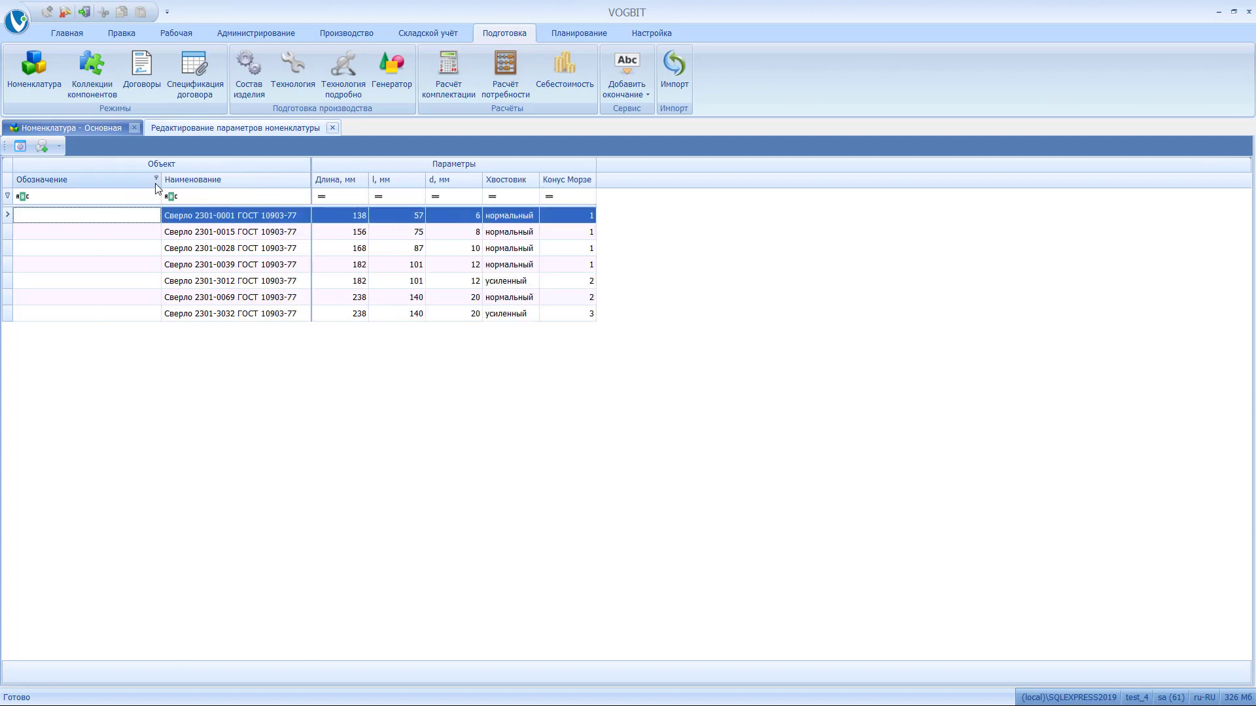
pyautogui.moveTo(161, 181); pyautogui.dragTo(107, 182)
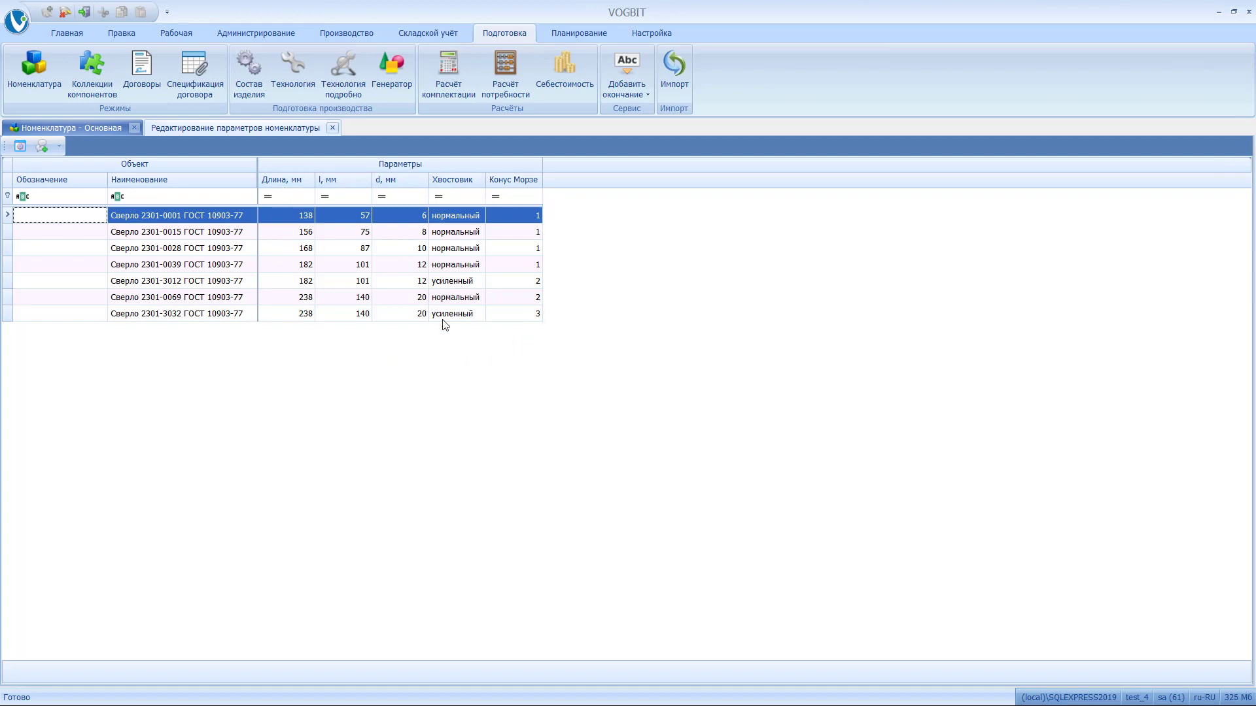
# Step: Set the diameter d to 14 mm for drills 2301-0039 and 2301-3012
pyautogui.click(406, 264)
pyautogui.write('14')
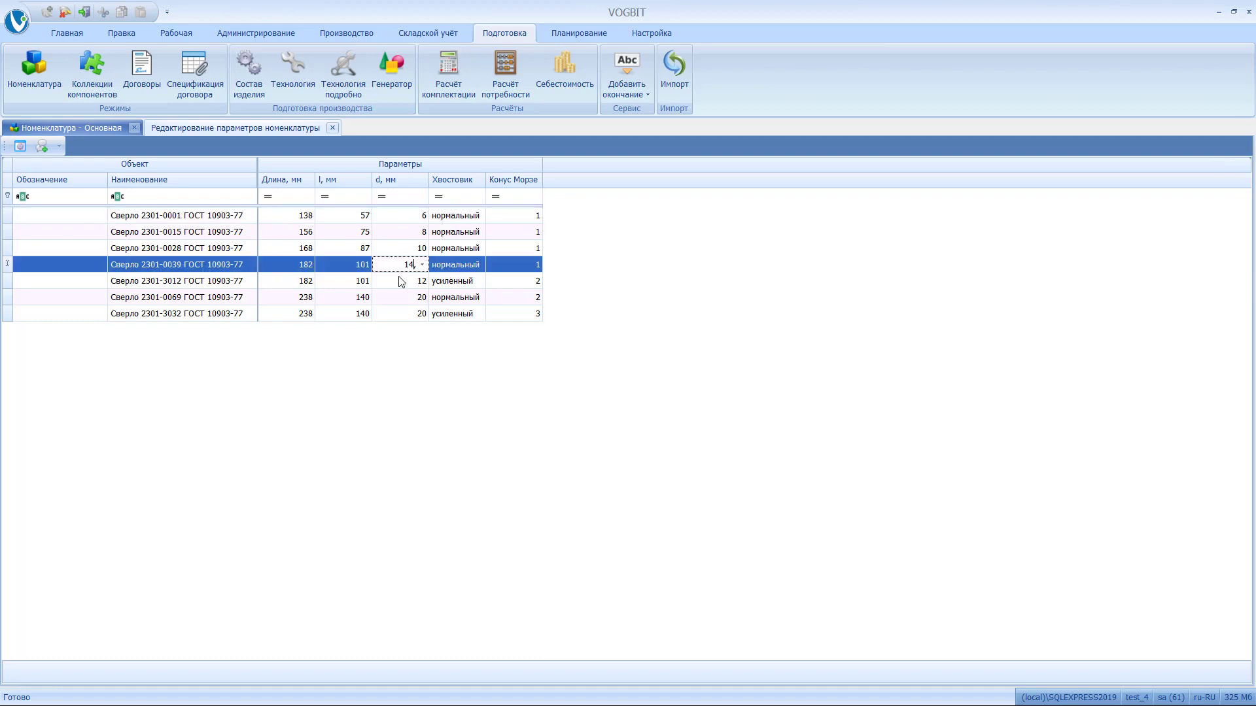
pyautogui.click(402, 281)
pyautogui.write('14,')
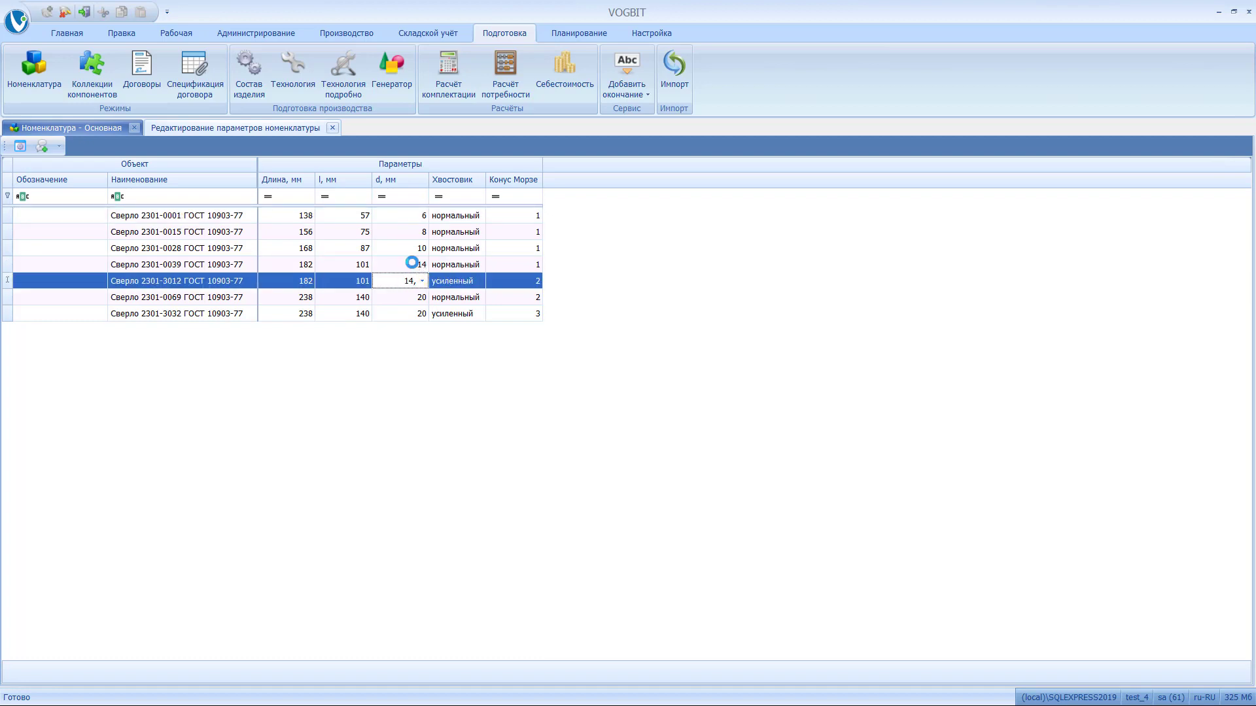
# Step: Set the diameter d back to 12 mm for drills 2301-0039 and 2301-3012
pyautogui.click(412, 265)
pyautogui.write('12')
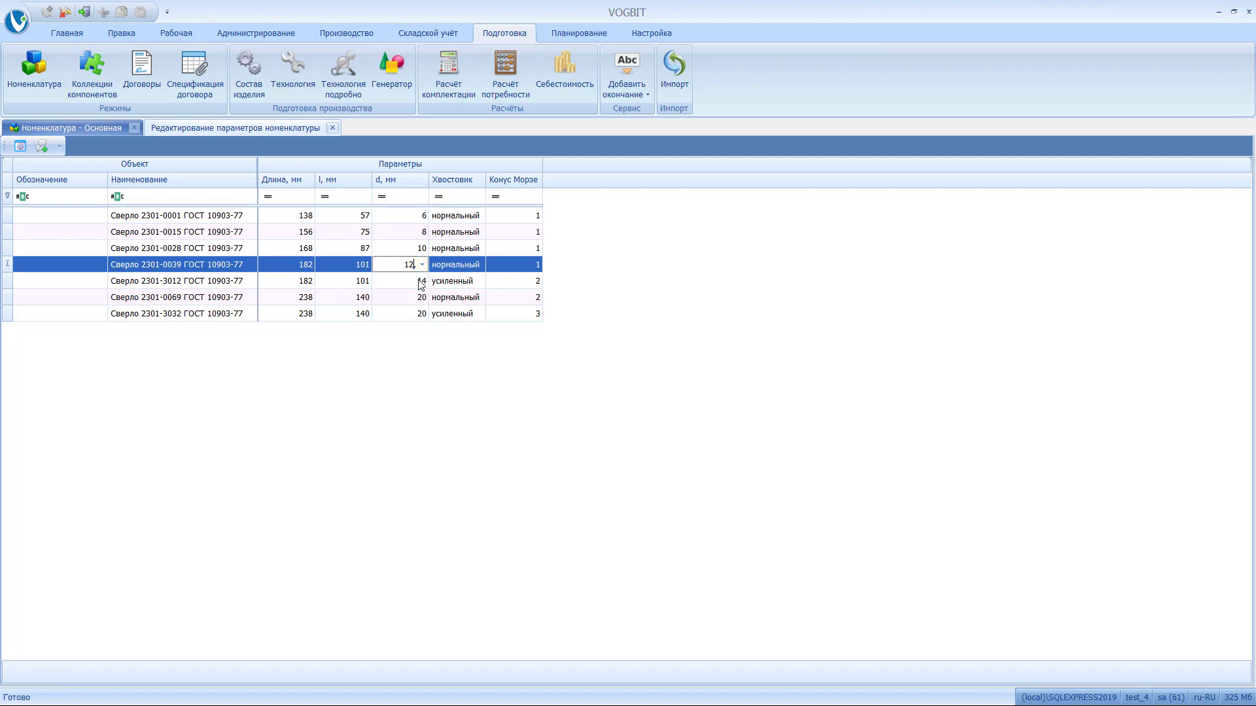
pyautogui.click(412, 282)
pyautogui.press('BackSpace')
pyautogui.write('2')
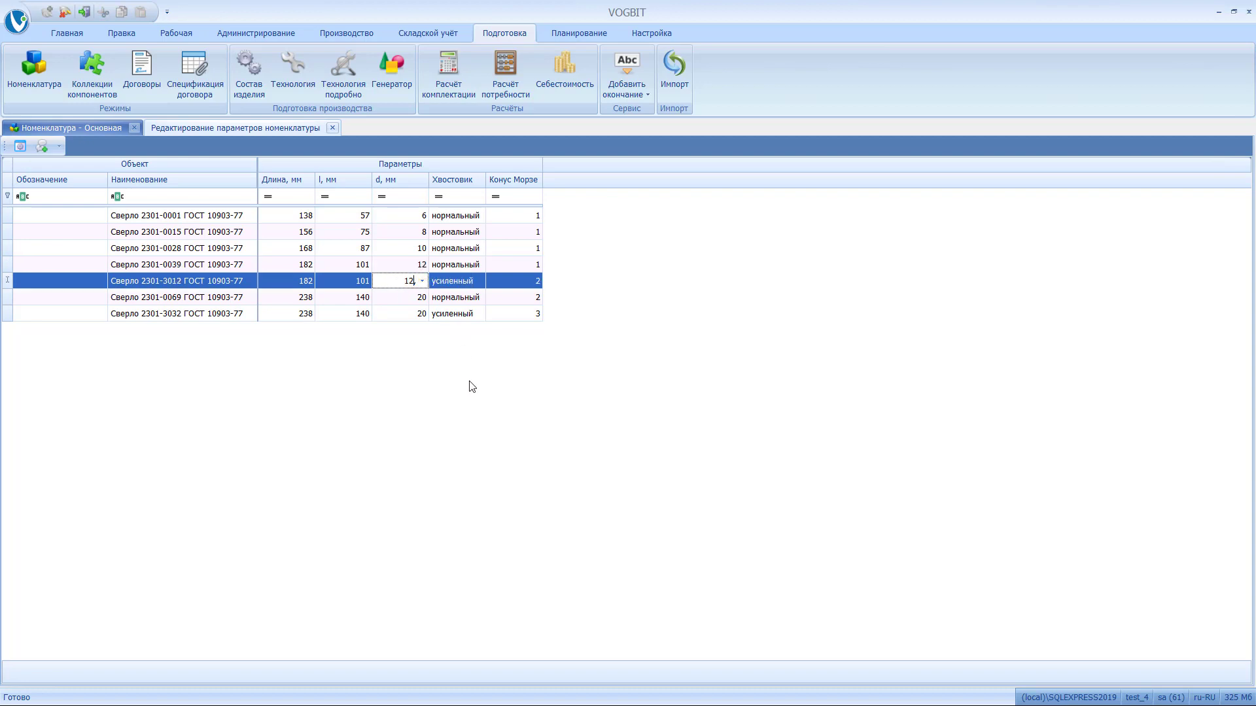
pyautogui.press('Return')
# Step: Close the drill parameter table and open the group parameter editor for all four pipes in the Материалы > Труба folder
pyautogui.click(333, 129)
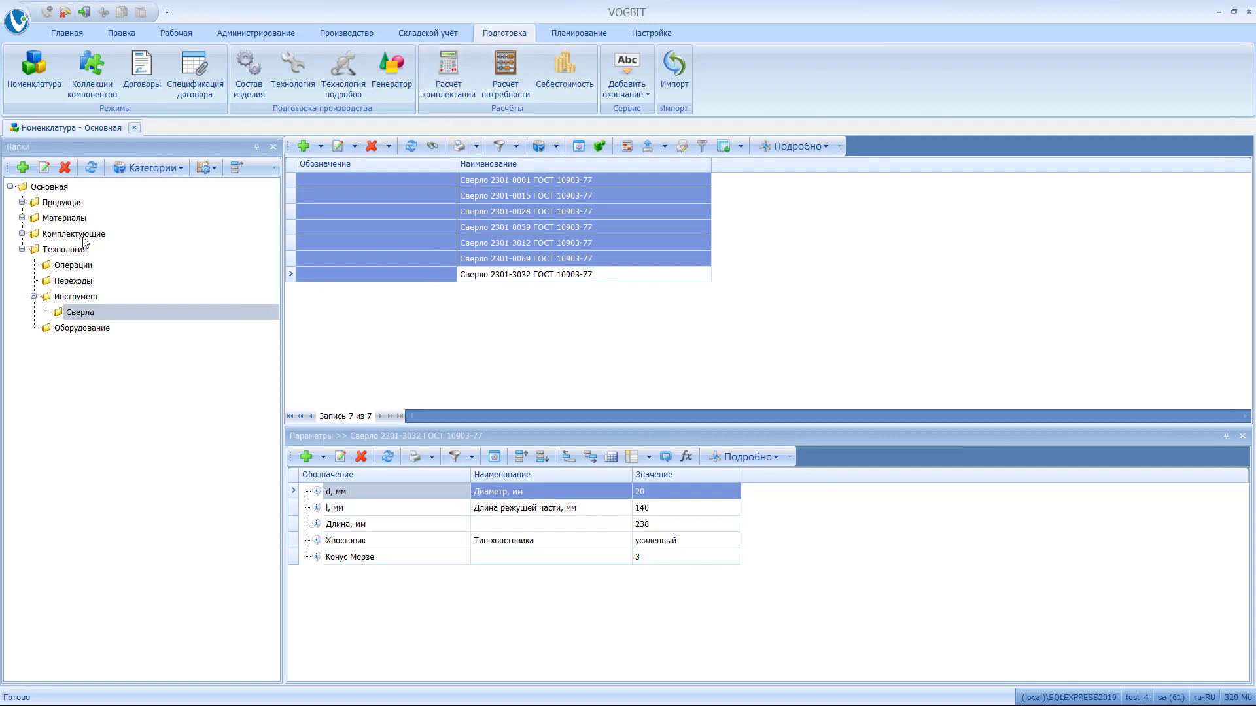
pyautogui.click(21, 249)
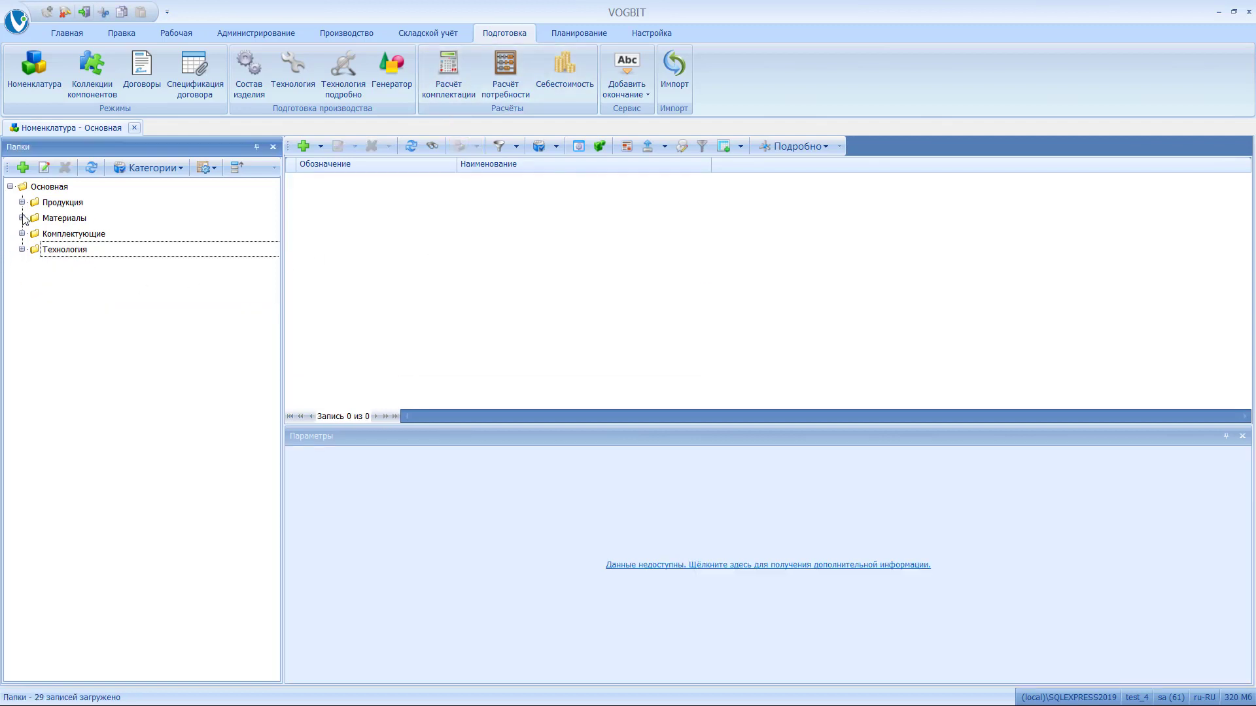
pyautogui.click(21, 218)
pyautogui.click(67, 235)
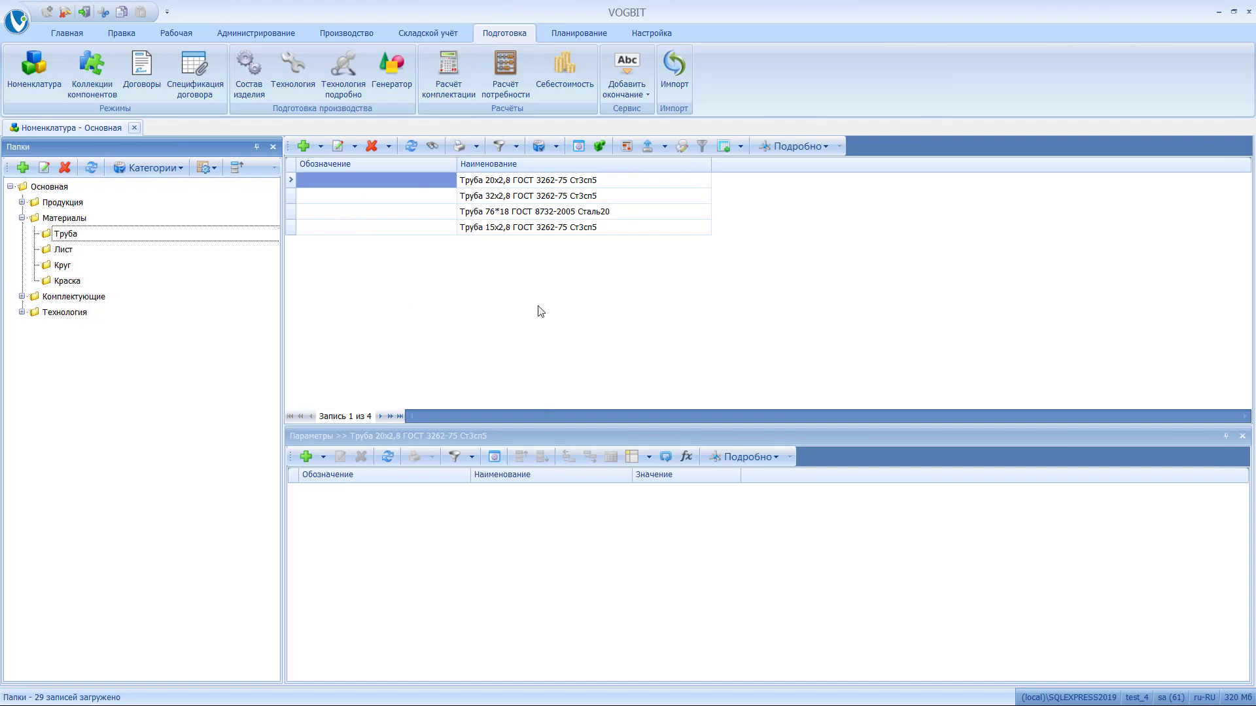
pyautogui.keyDown('shift'); pyautogui.click(535, 228); pyautogui.keyUp('shift')
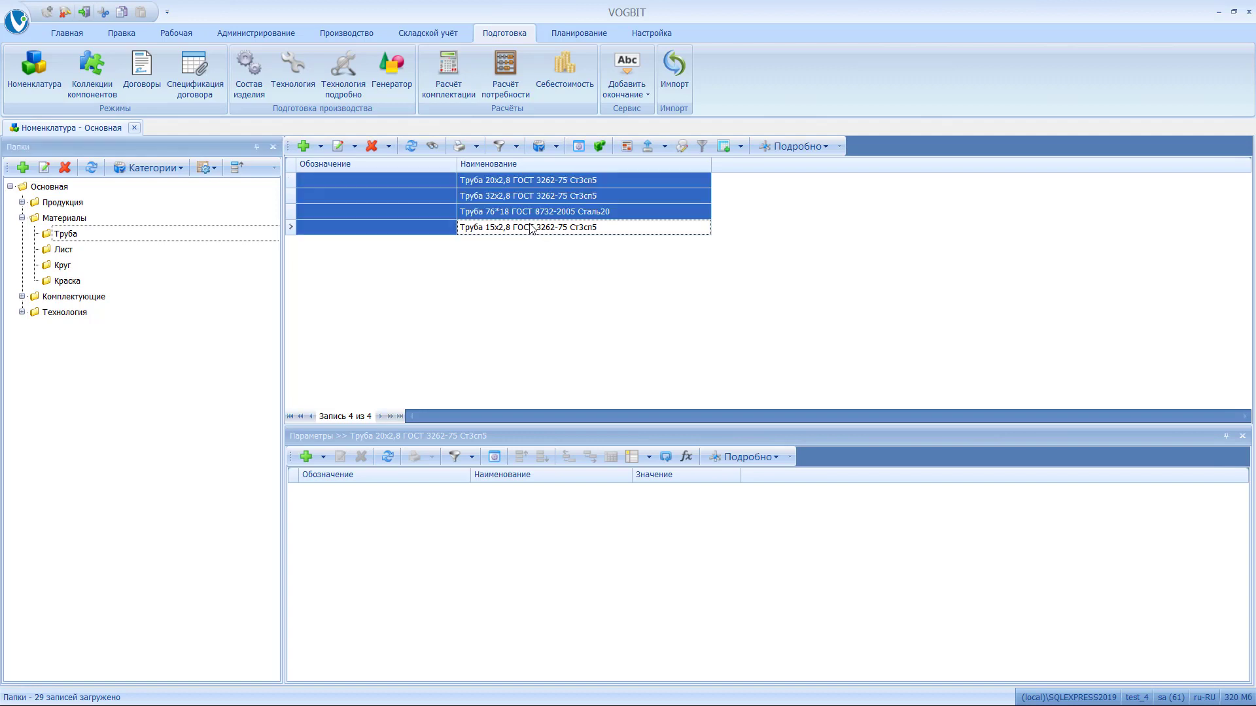
pyautogui.click(682, 147)
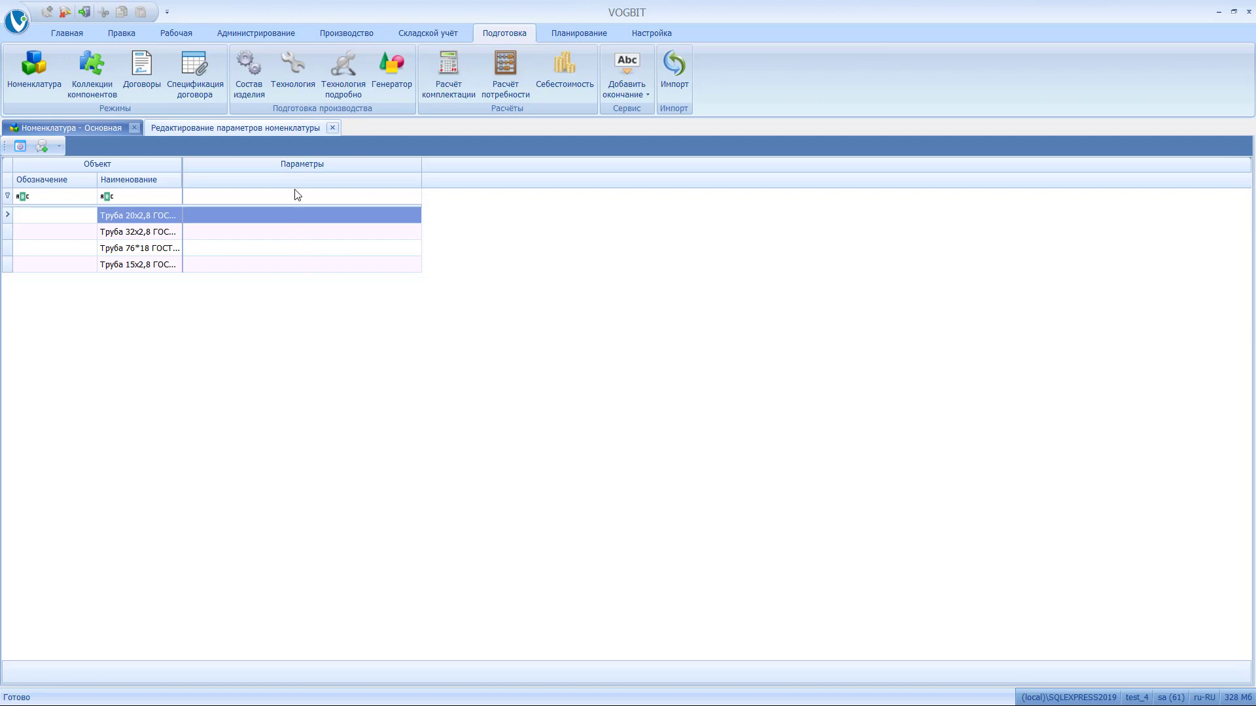
# Step: Find the Время предупреждения parameter by searching for "пред" and add it to the pipe parameter table
pyautogui.click(41, 147)
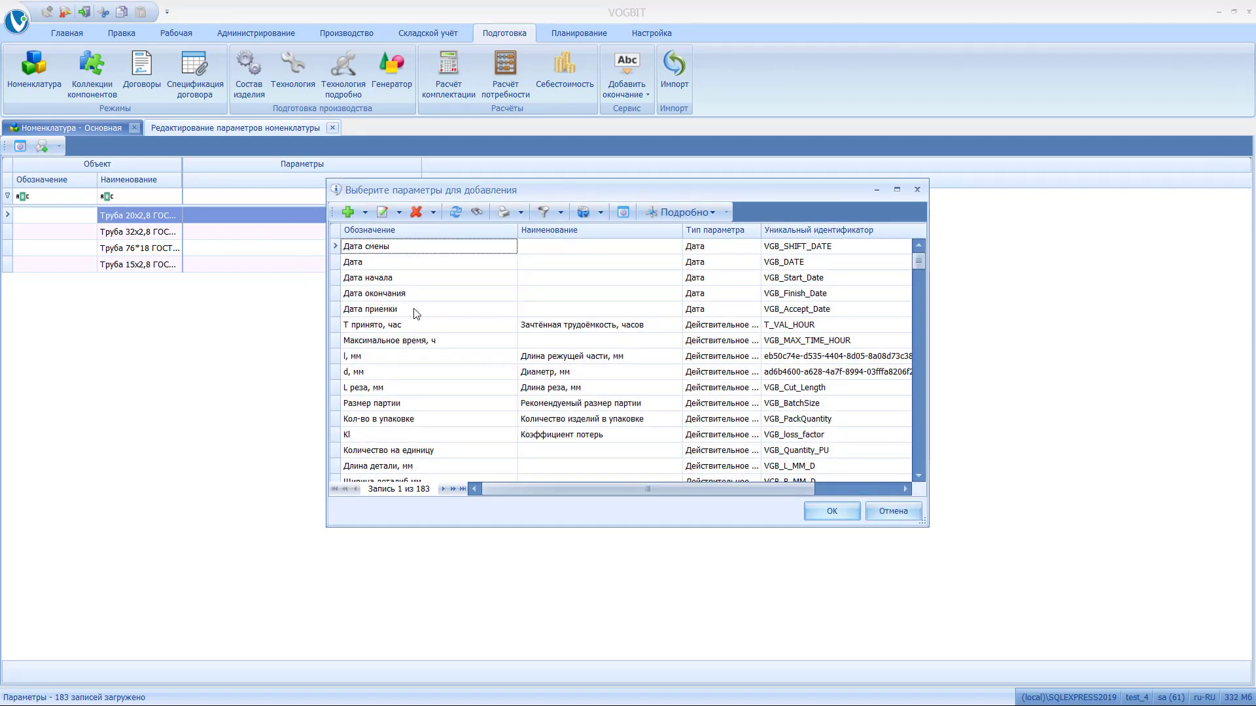
pyautogui.hotkey('ctrl', 'f')
pyautogui.write('пред')
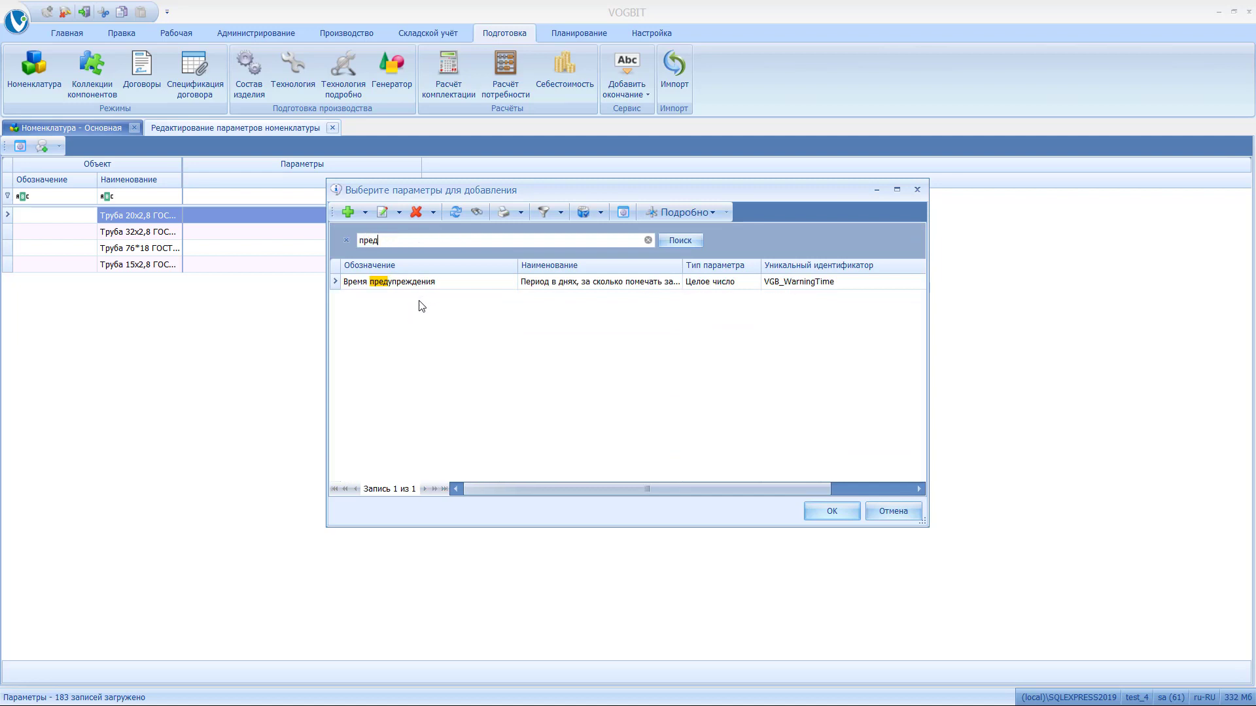
pyautogui.click(377, 286)
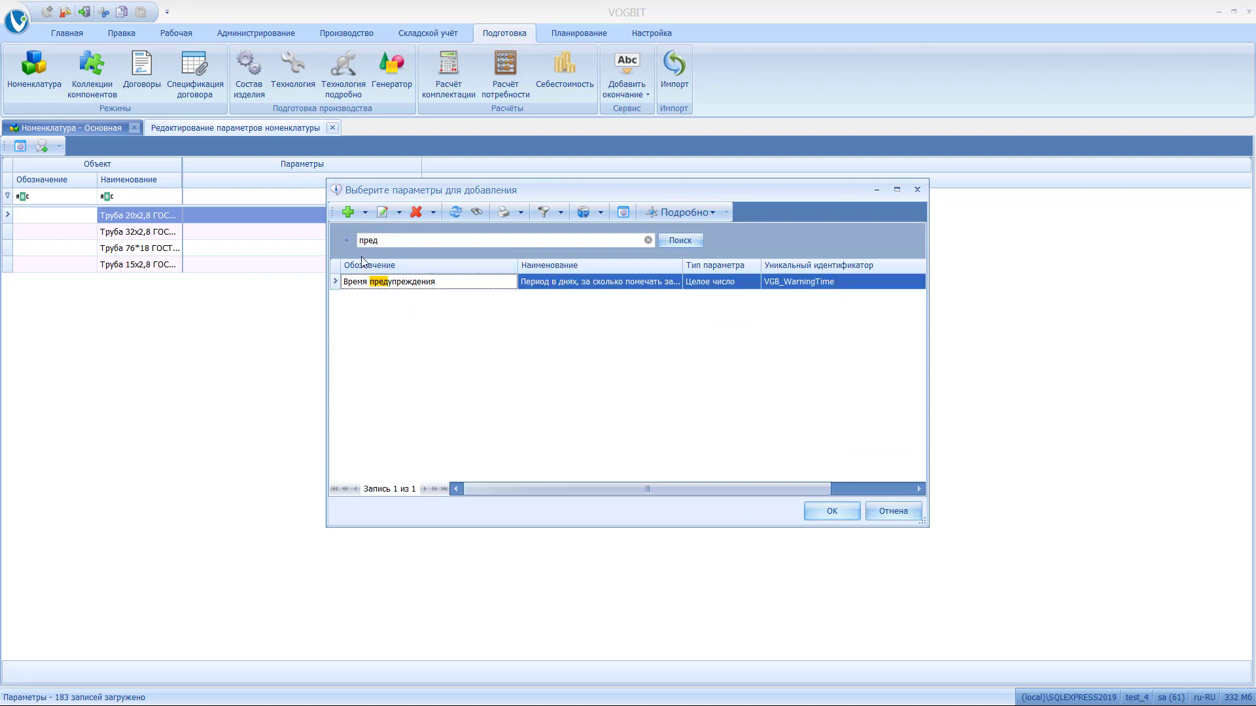
pyautogui.click(831, 513)
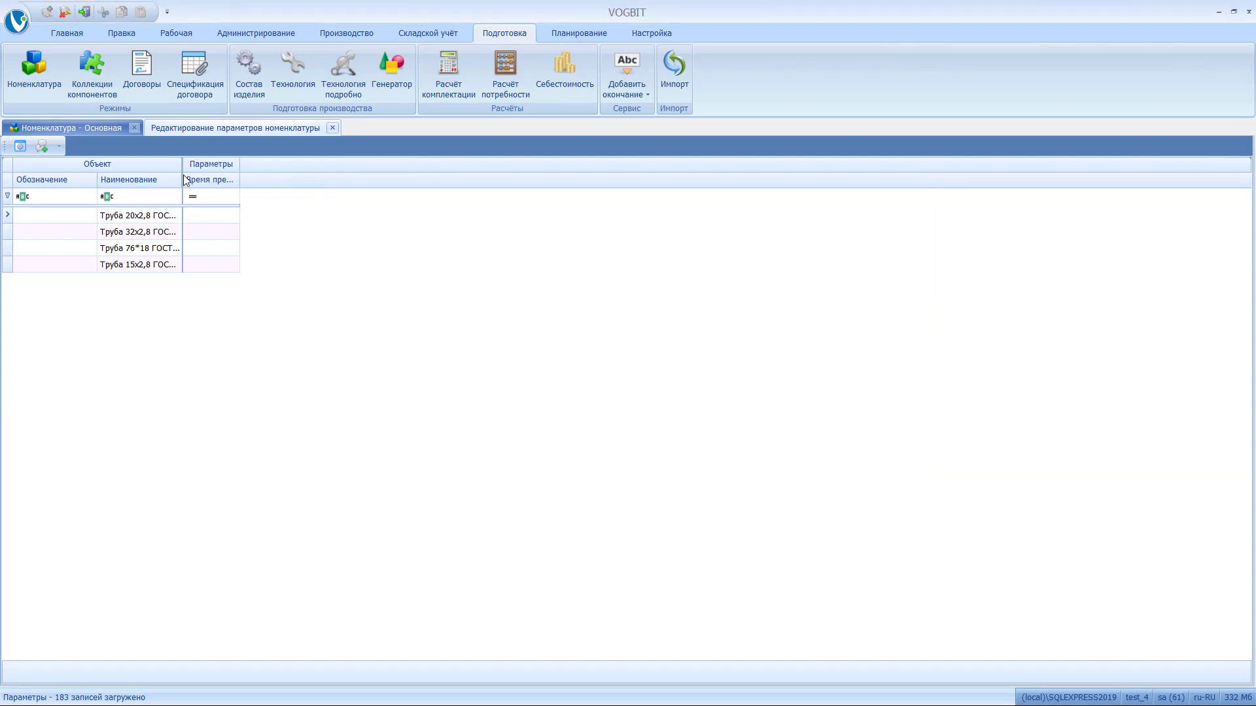
# Step: Widen the object columns to fit the full pipe names and set Время предупреждения to 7 for Труба 20х2,8 ГОСТ 3262-75
pyautogui.moveTo(183, 181); pyautogui.dragTo(340, 187)
pyautogui.click(370, 215)
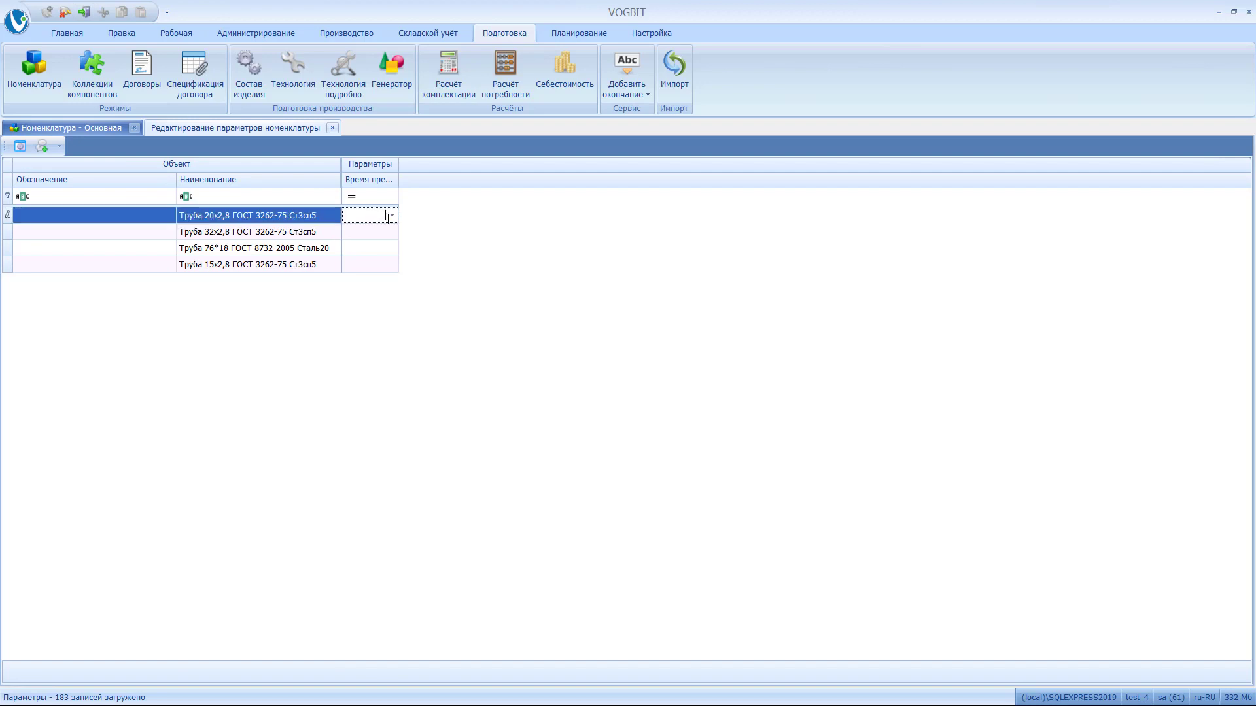
pyautogui.write('7')
pyautogui.press('Return')
# Step: Copy the Время предупреждения value 7 from Труба 20х2,8 ГОСТ 3262-75 and paste it to the other three pipes
pyautogui.rightClick(369, 217)
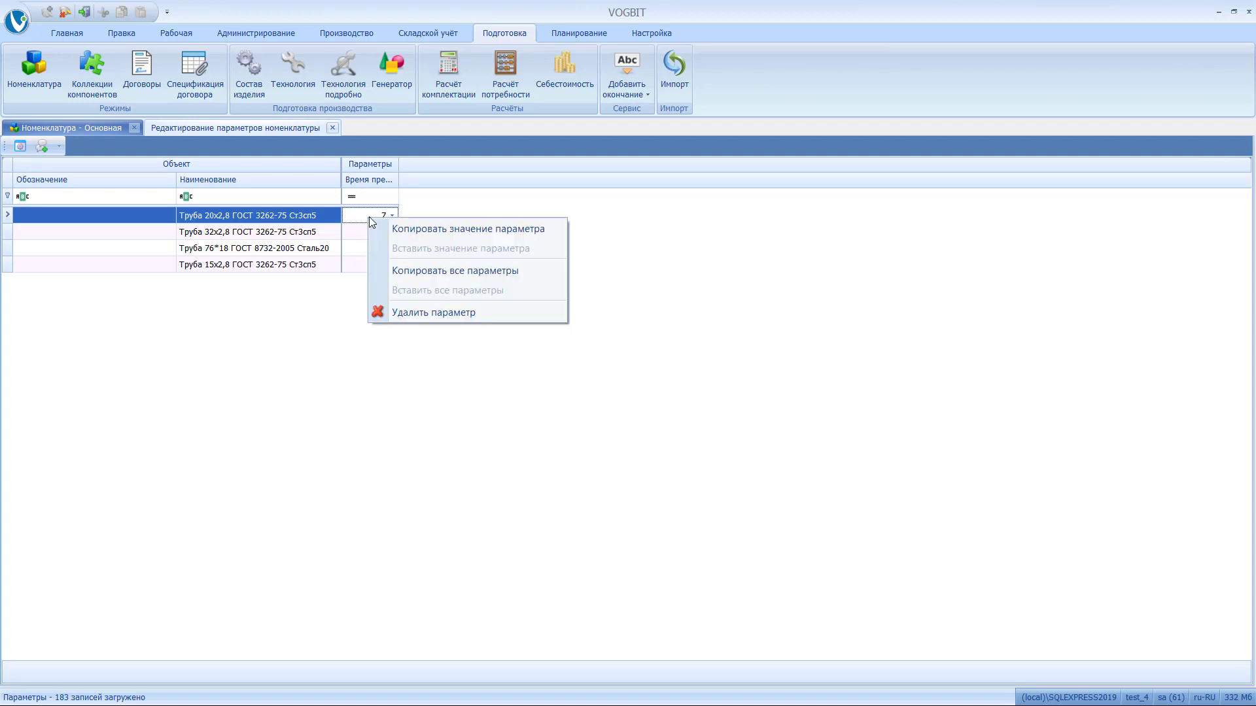
pyautogui.click(444, 230)
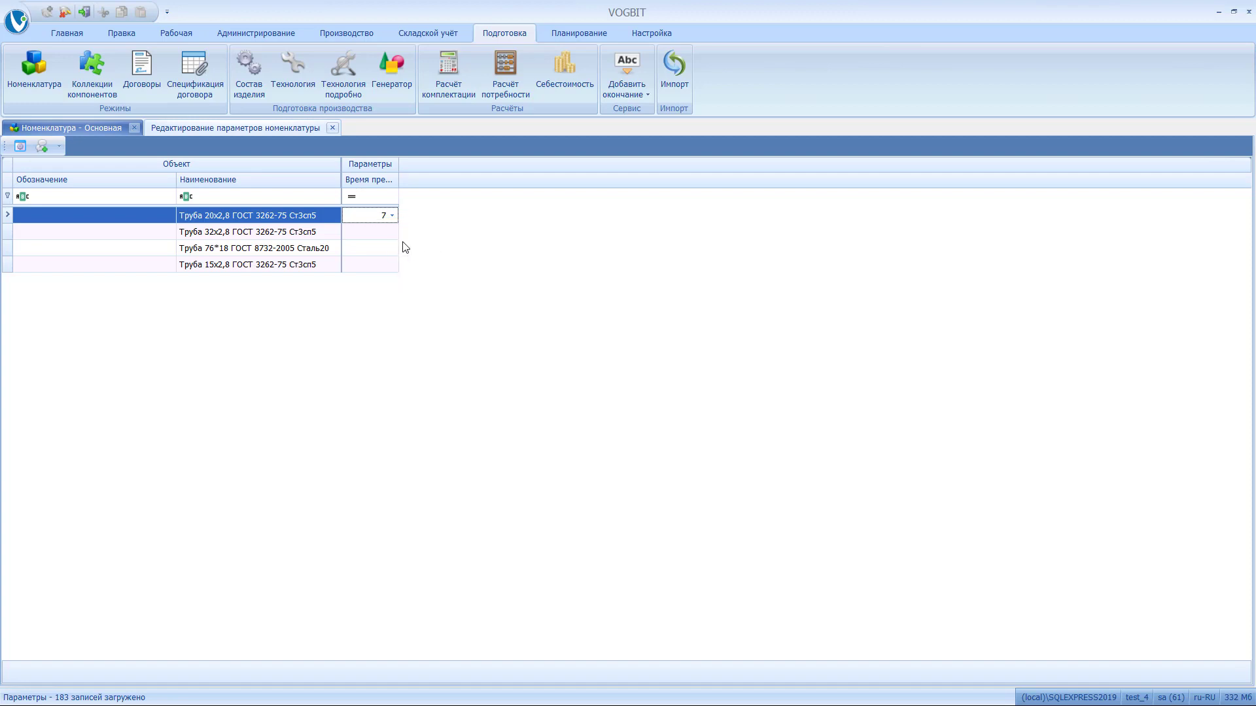
pyautogui.click(364, 237)
pyautogui.keyDown('shift'); pyautogui.click(356, 266); pyautogui.keyUp('shift')
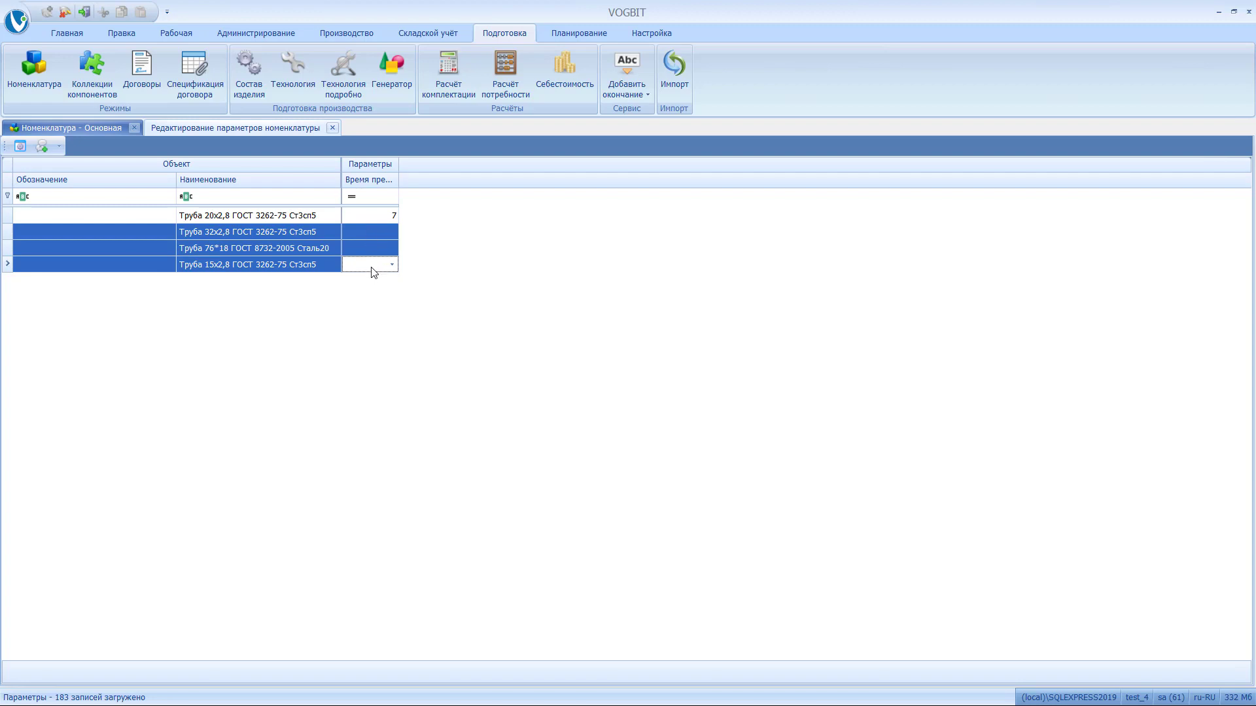
pyautogui.rightClick(373, 272)
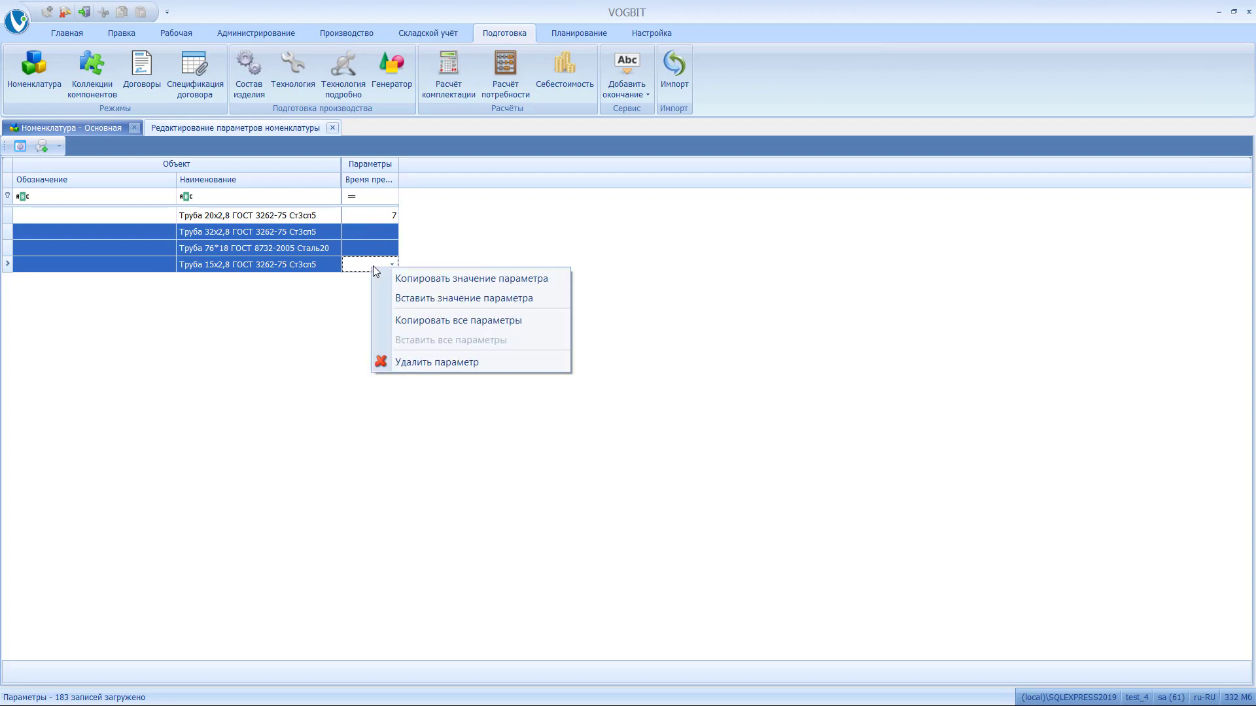
pyautogui.click(462, 300)
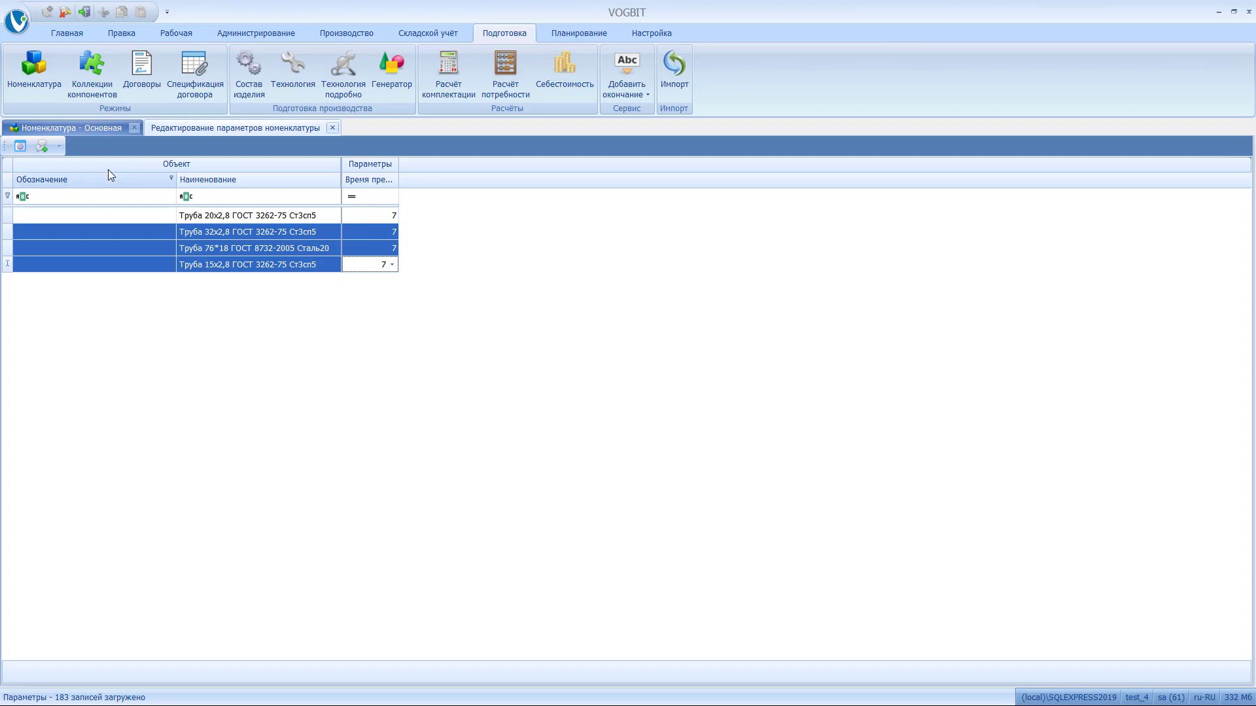
# Step: Return to the main nomenclature list and check the Время предупреждения parameter of each pipe in the Труба folder
pyautogui.click(85, 128)
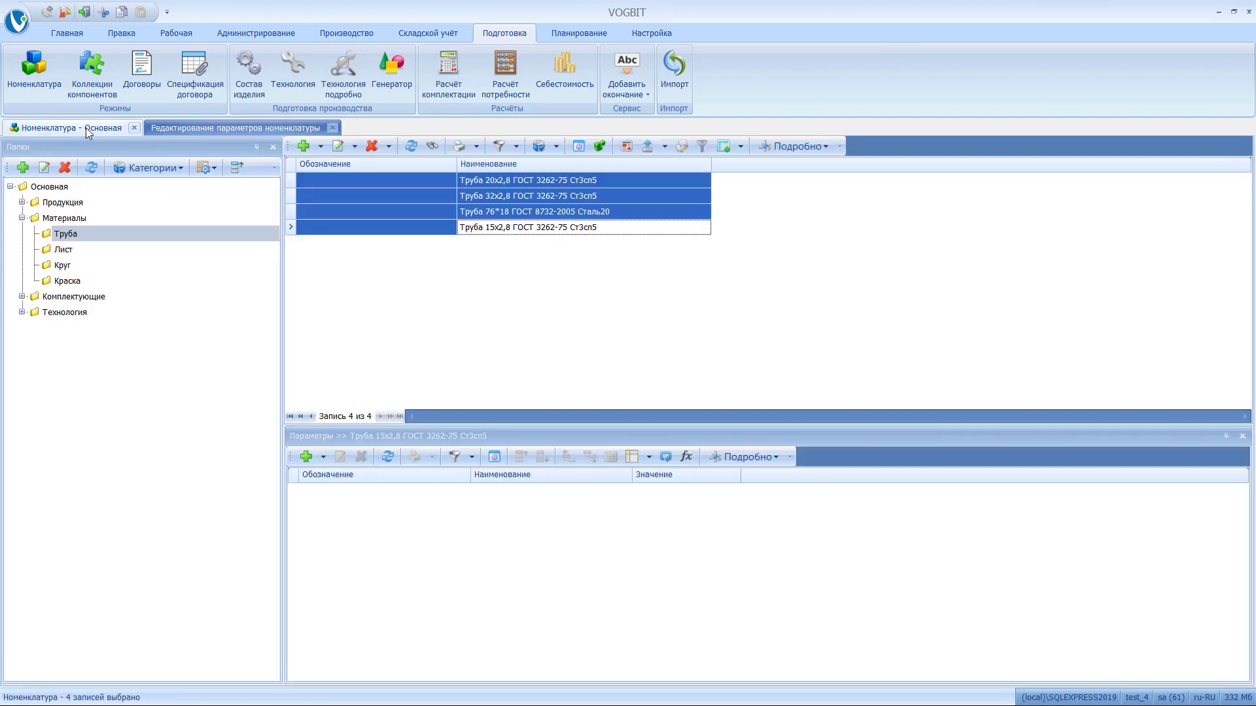
pyautogui.click(506, 184)
pyautogui.click(580, 201)
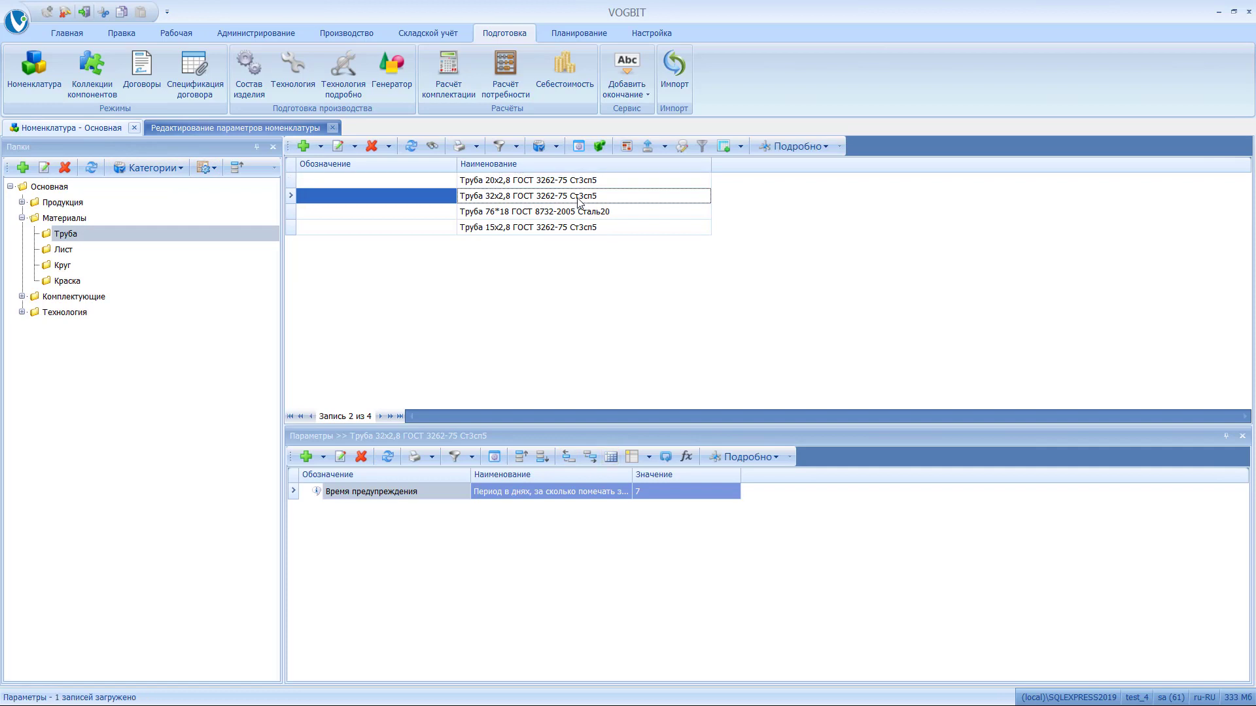
pyautogui.click(575, 216)
pyautogui.click(573, 227)
pyautogui.click(574, 217)
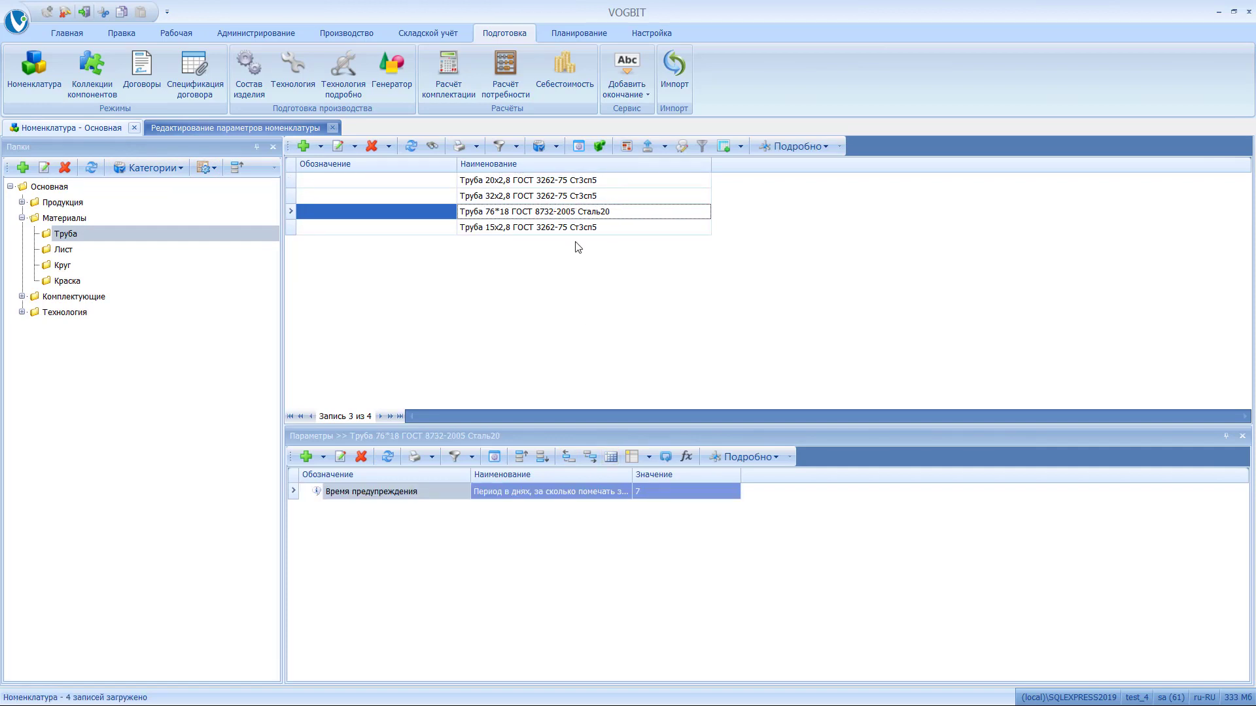
pyautogui.click(554, 197)
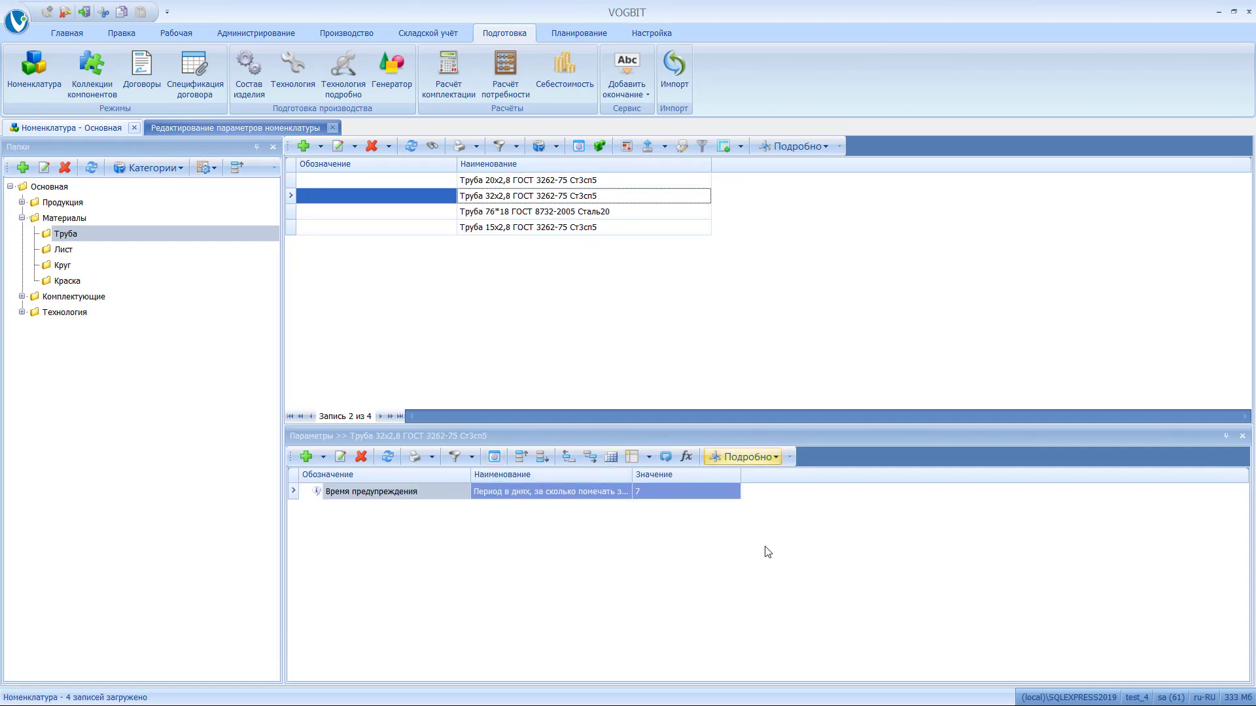
pyautogui.click(597, 180)
pyautogui.click(599, 196)
pyautogui.click(597, 229)
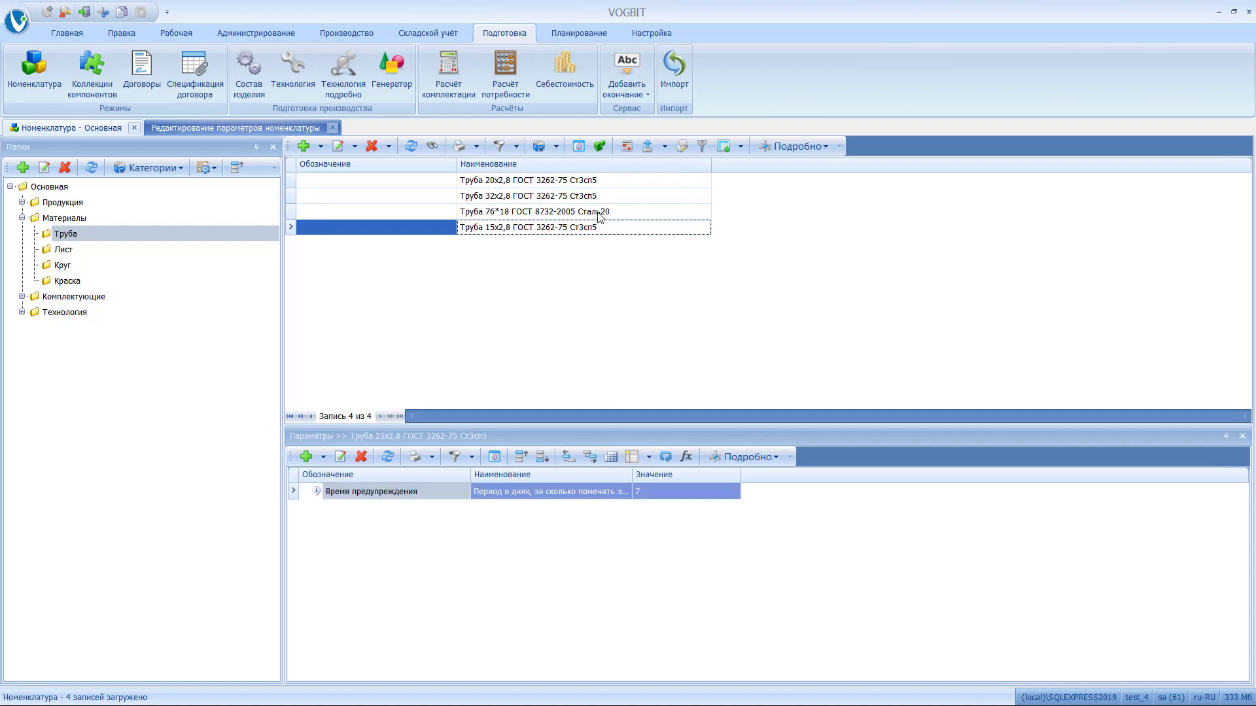
pyautogui.click(598, 213)
pyautogui.click(599, 199)
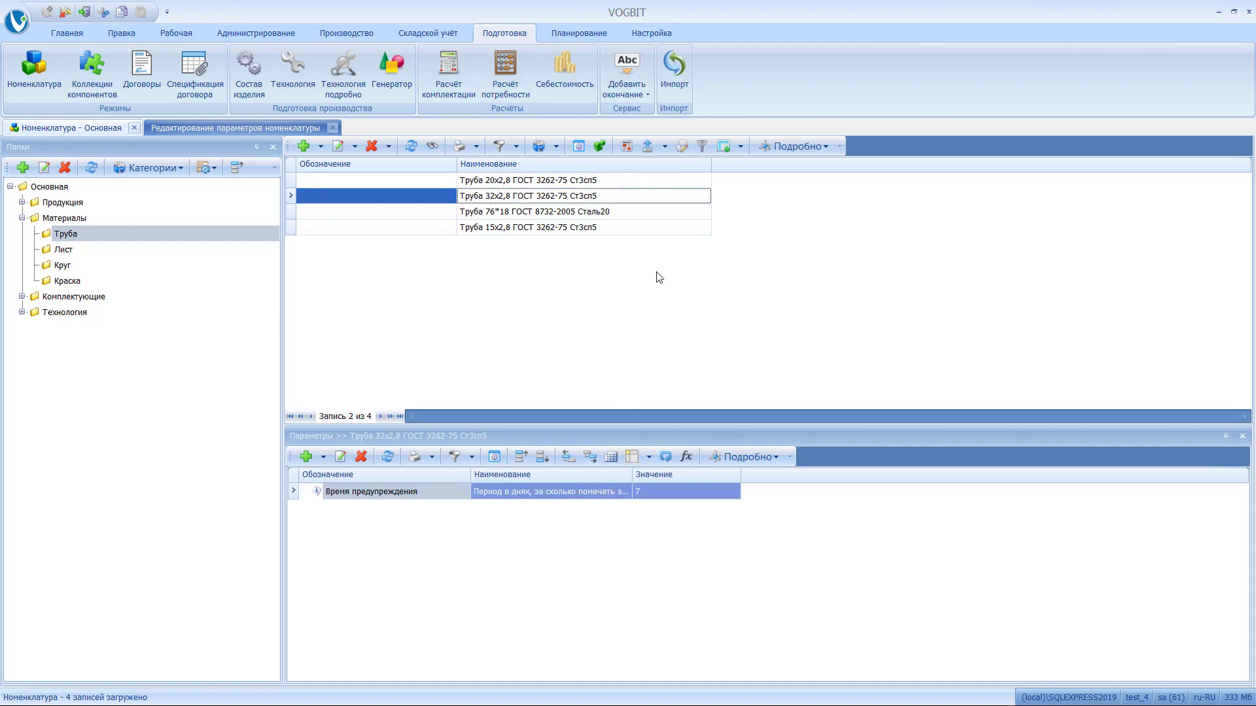